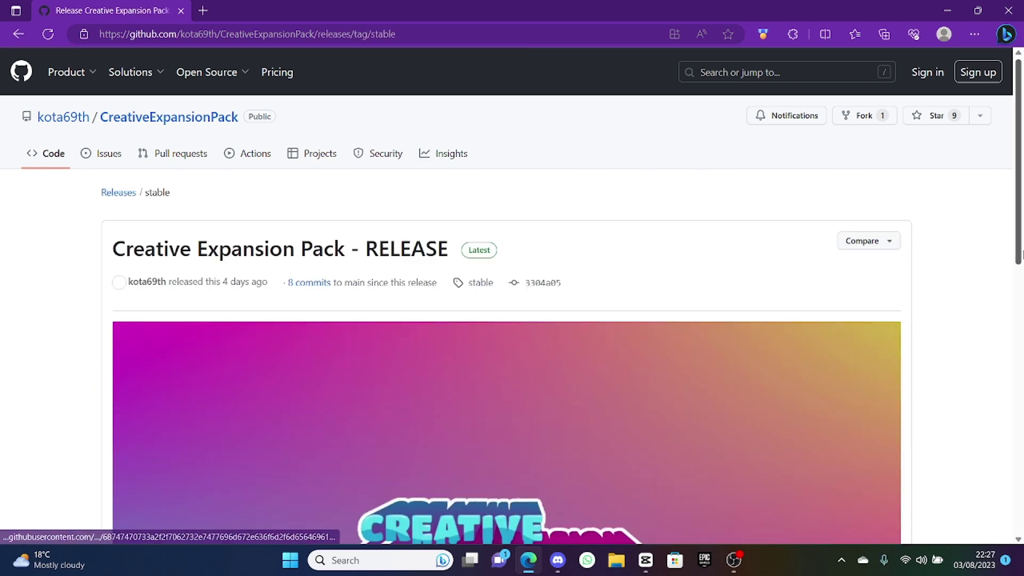
- Download CreativeExpansionPack.zip from the GitHub release page's assets and open the downloaded archive
left_click_drag(1023, 122, 1022, 419)
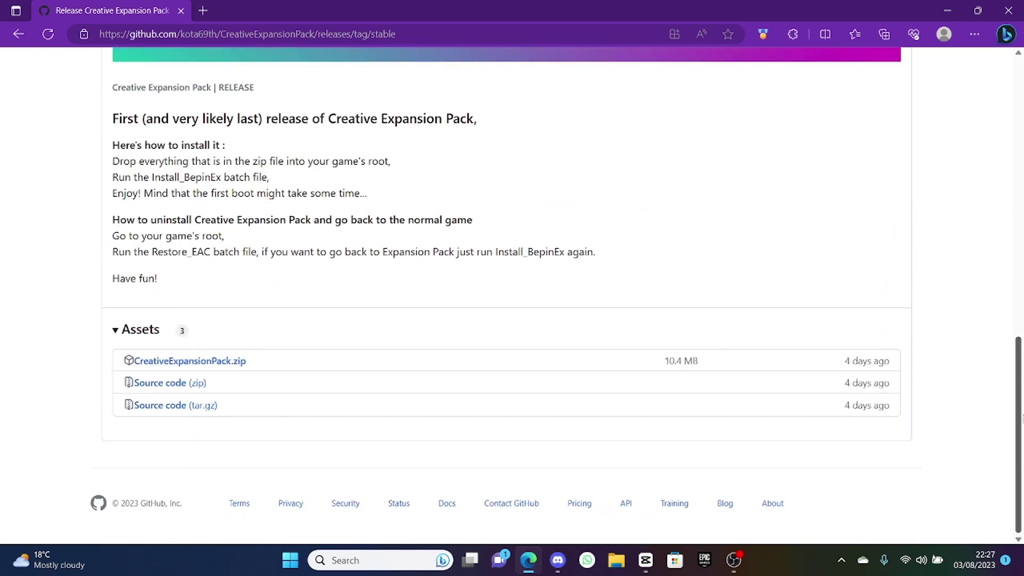
left_click(176, 363)
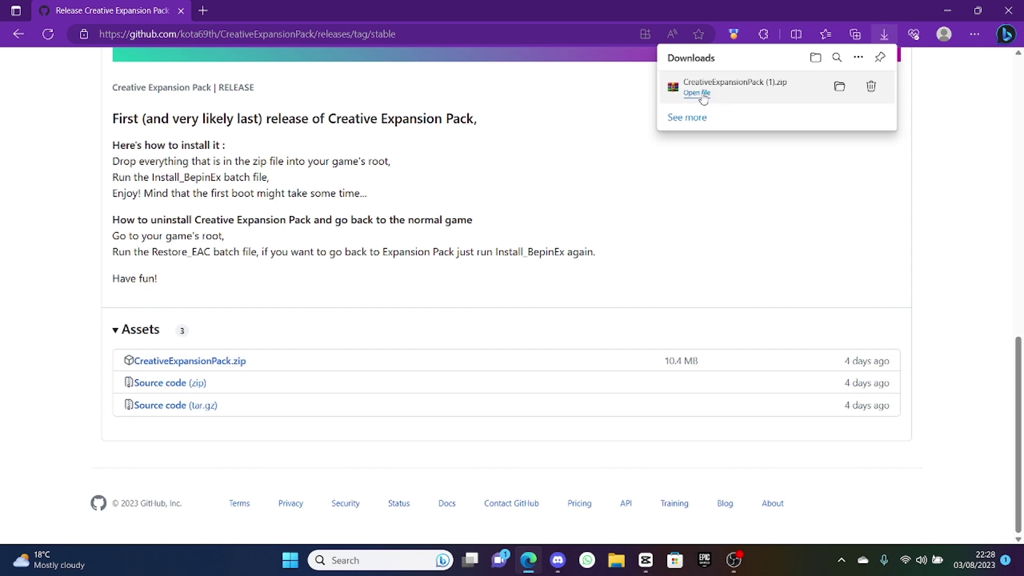
left_click(702, 95)
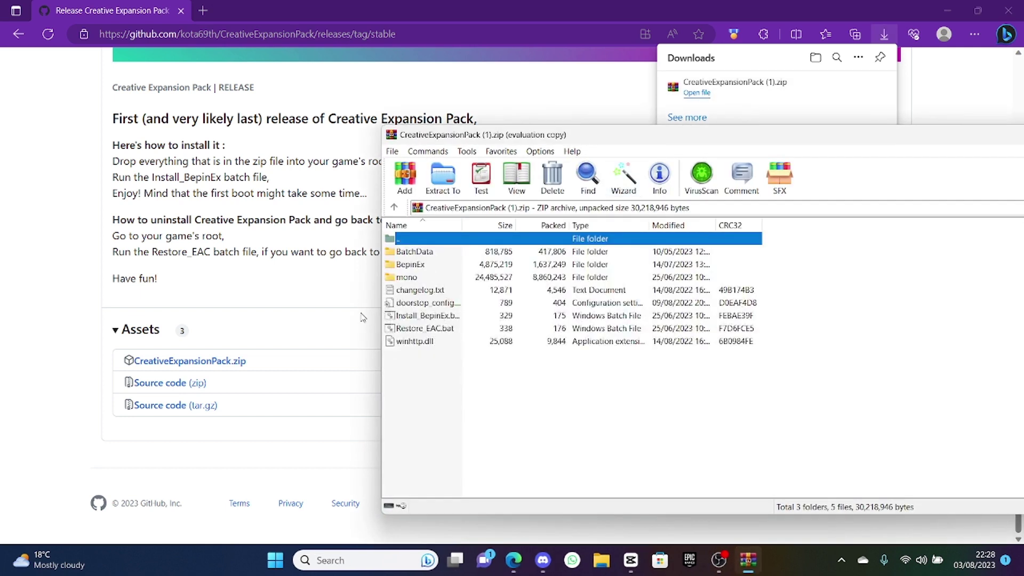
left_click(853, 272)
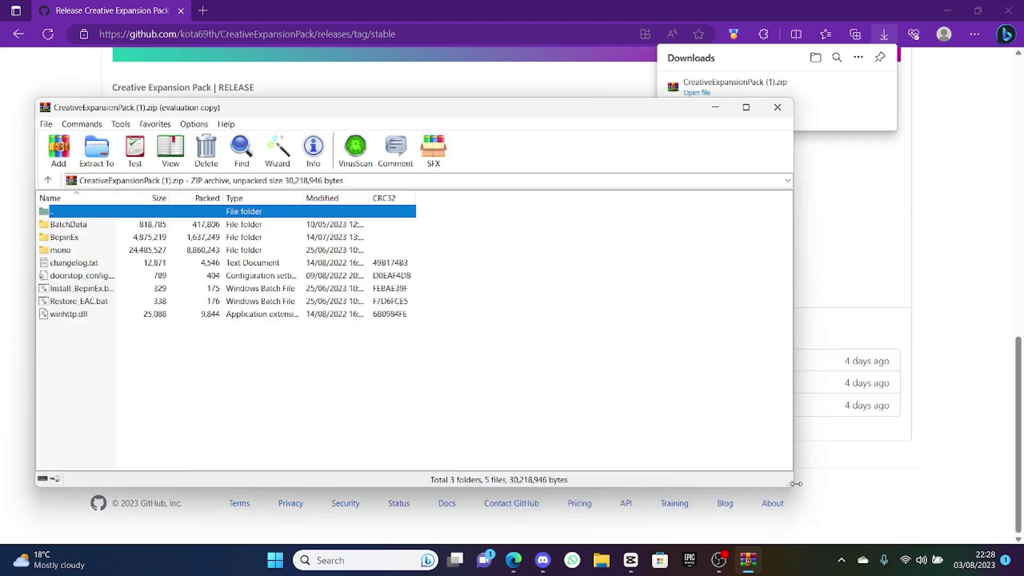
- Switch to the Epic Games Launcher and open the installation folder of Fall Guys from the library
left_click(690, 560)
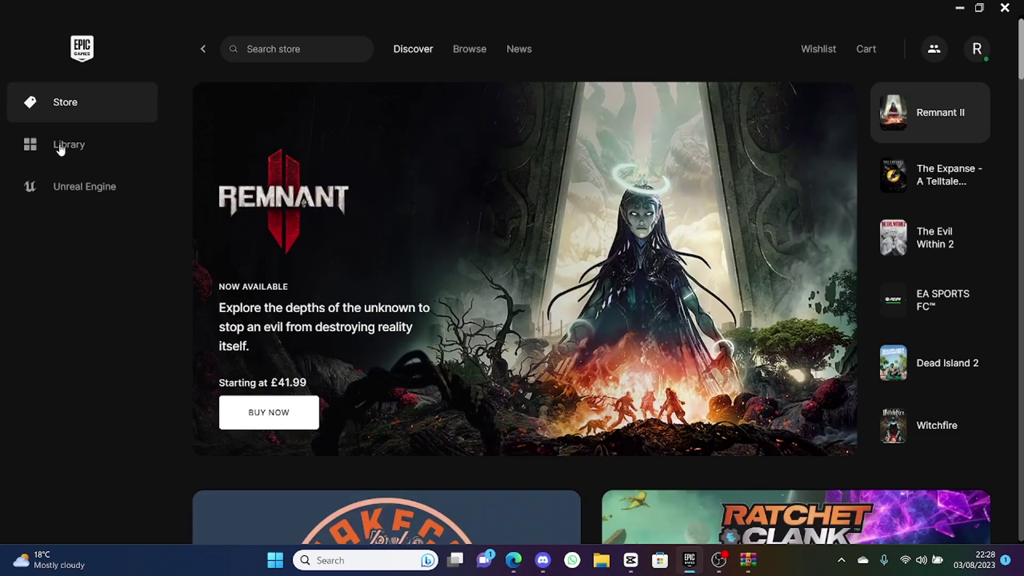
left_click(61, 149)
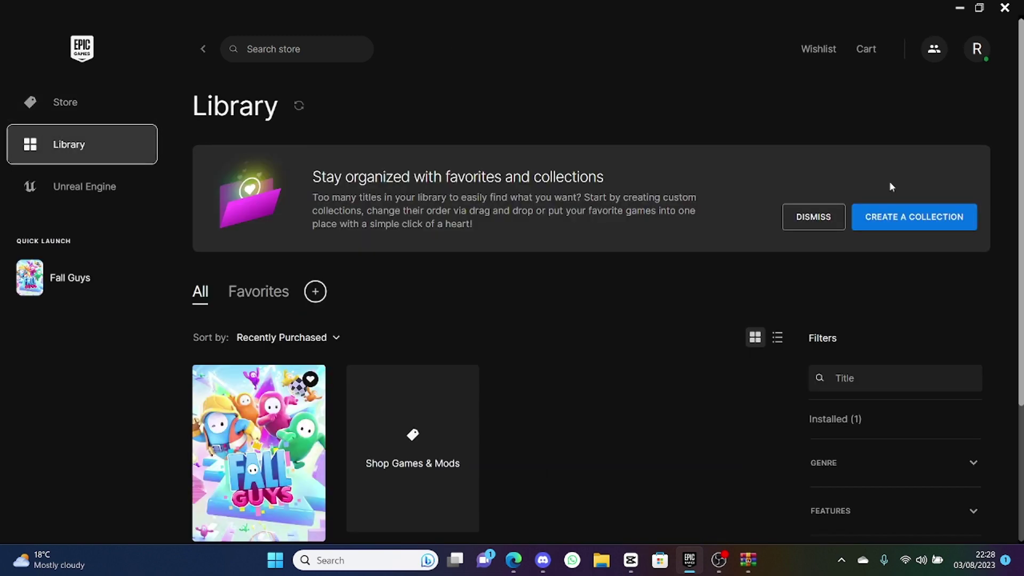
scroll(586, 320, "down", 2)
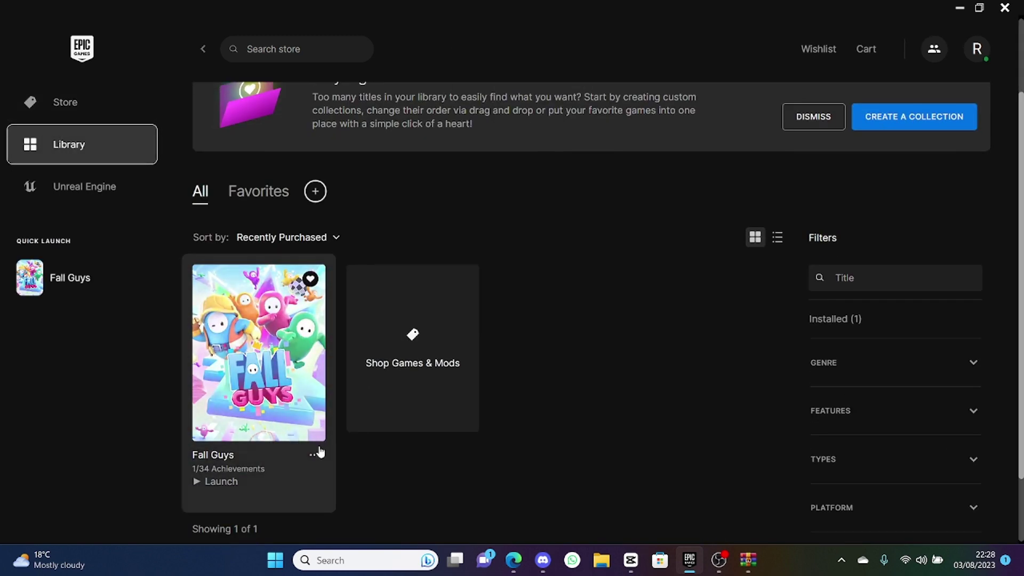
left_click(317, 455)
left_click(210, 336)
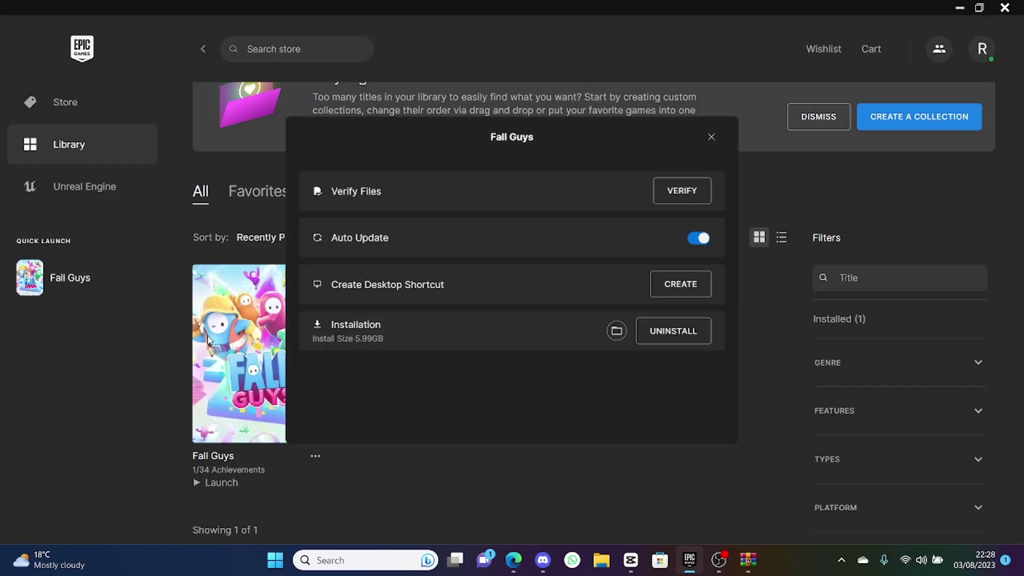
left_click(616, 333)
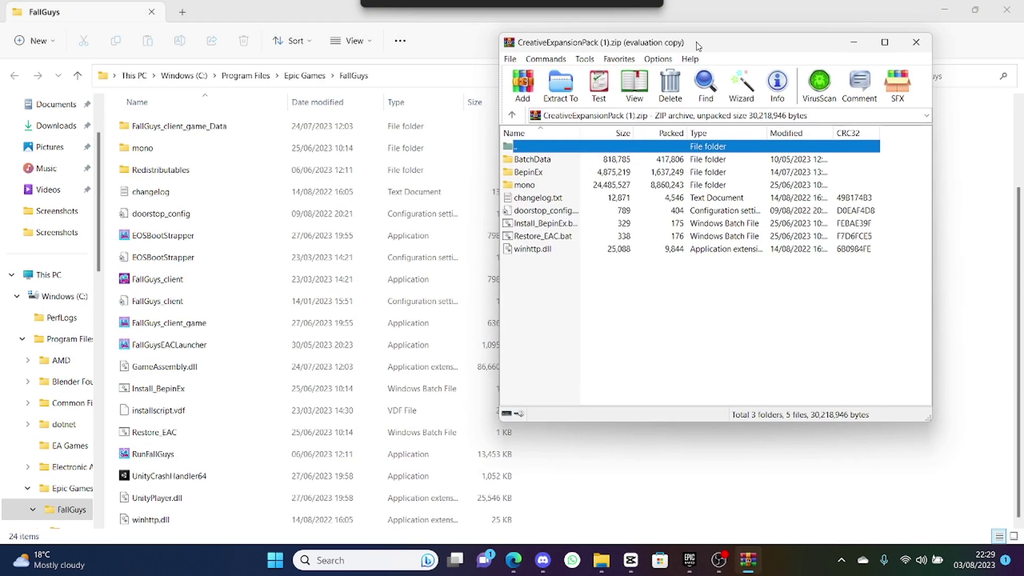
- Extract all three folders and five files from the CreativeExpansionPack archive into the FallGuys game folder
left_click_drag(696, 45, 749, 58)
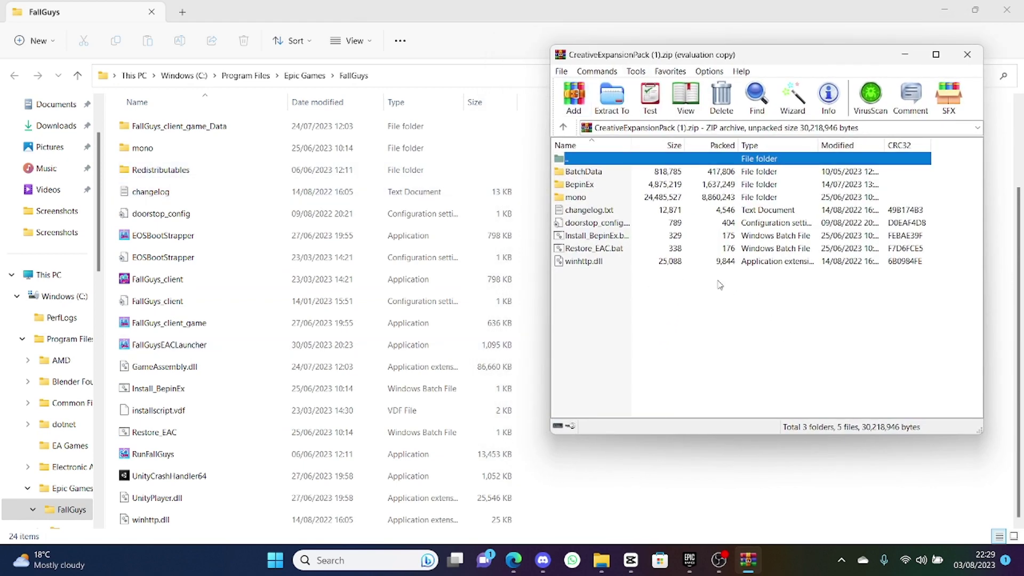
left_click_drag(710, 271, 665, 180)
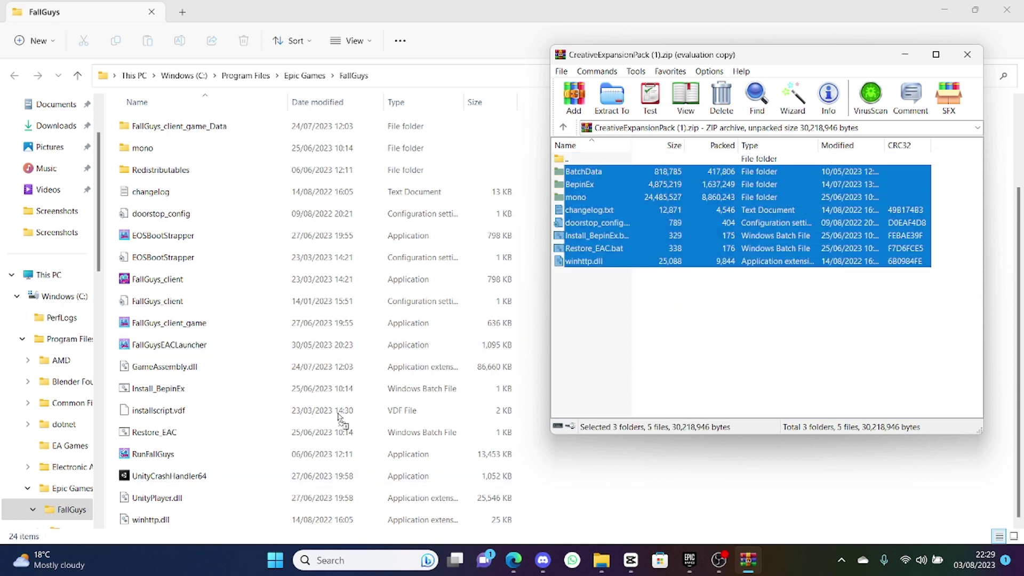
mouse_move(339, 418)
left_mouse_down()
mouse_move(200, 390)
mouse_move(234, 431)
mouse_move(339, 424)
left_mouse_up()
left_click(700, 301)
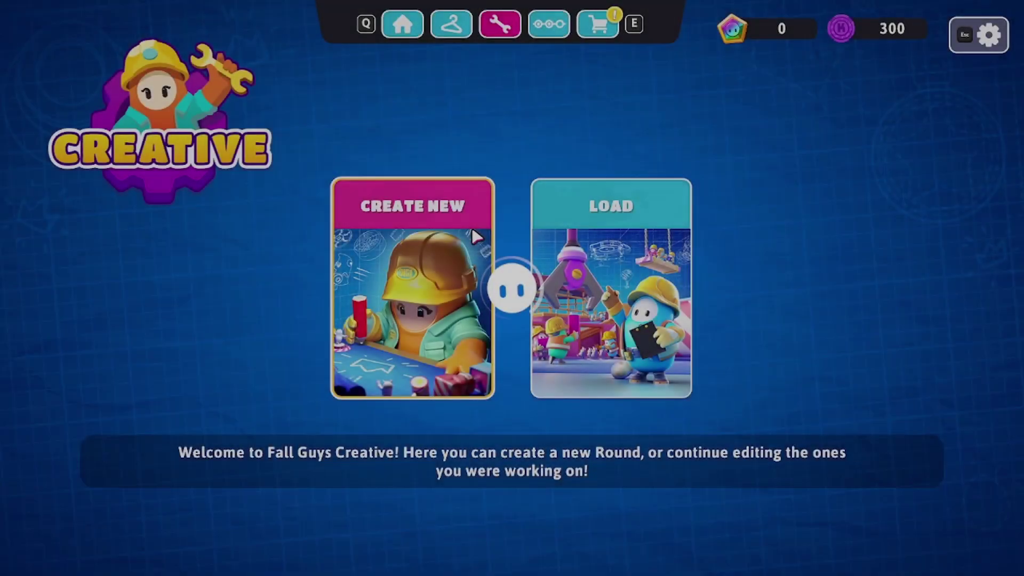
- Create a new Race round with the Original theme in Fall Guys Creative and start playtesting it
left_click(471, 227)
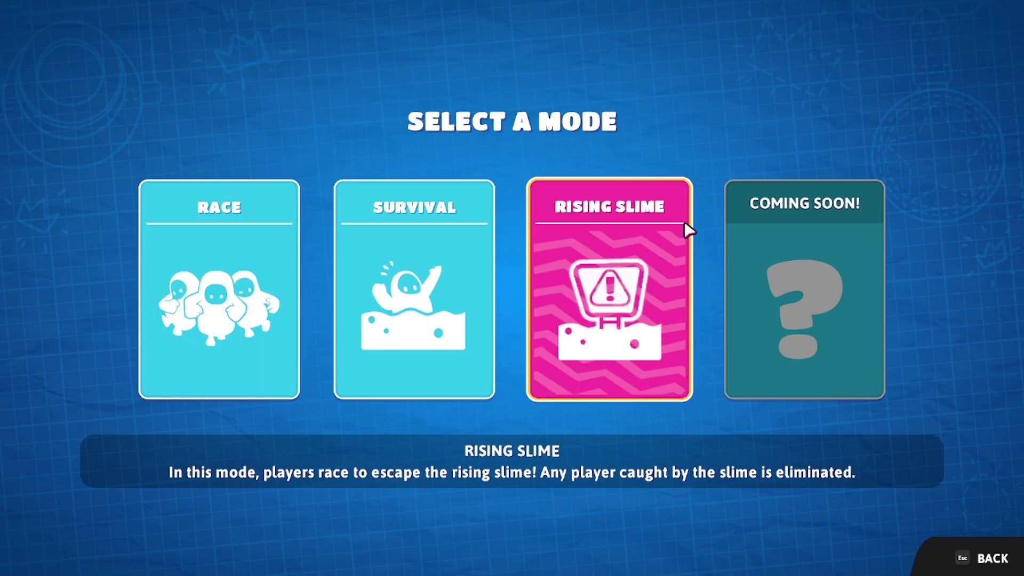
left_click(266, 257)
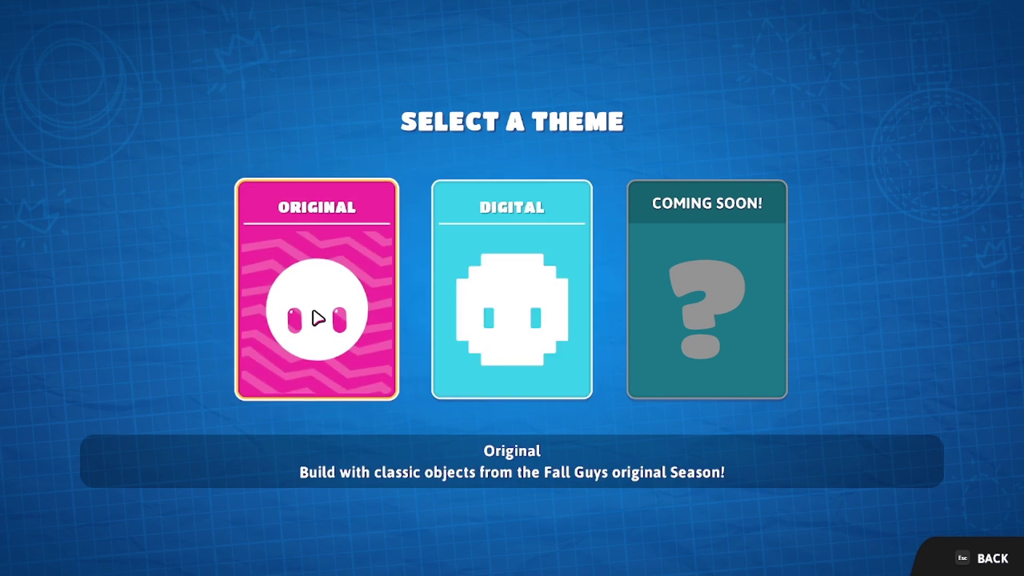
left_click(318, 319)
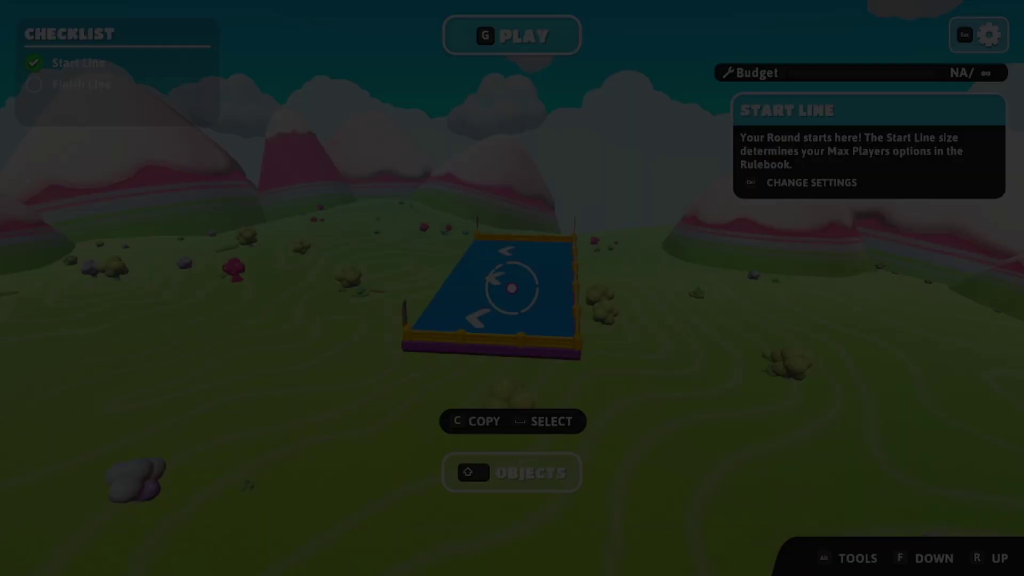
key("g")
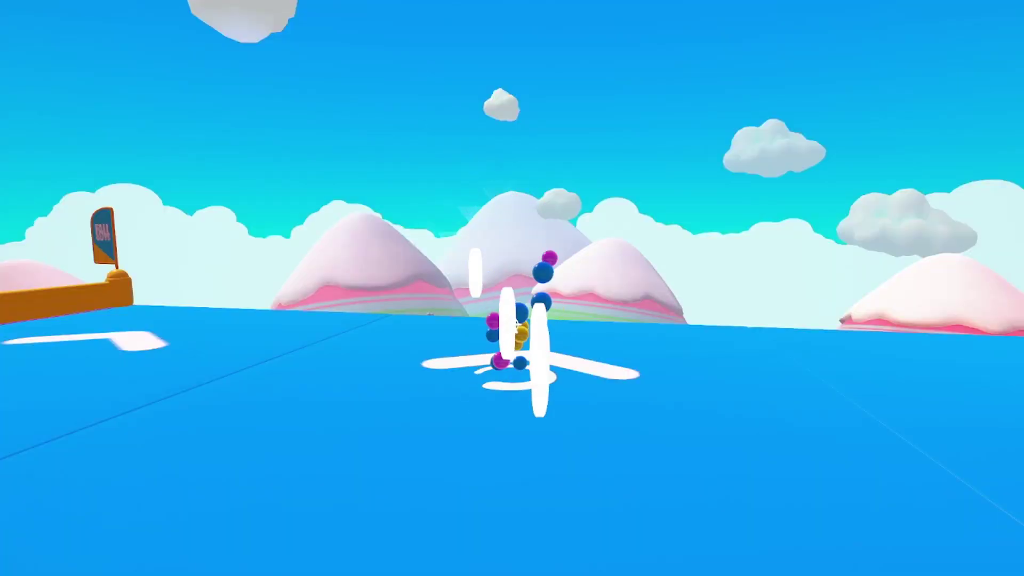
key("w")
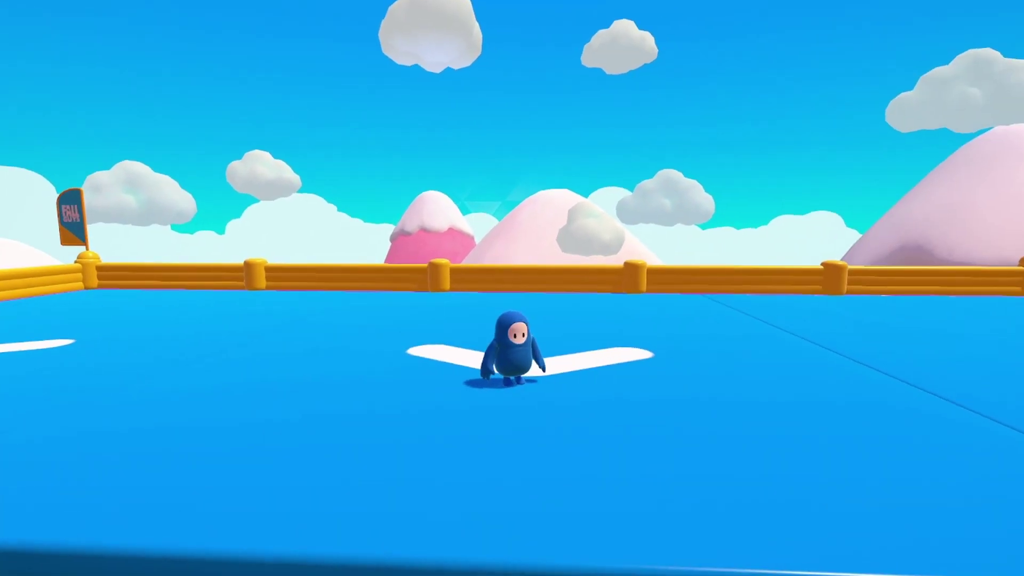
- Inspect Placeable_Rule_FloorStart_Vanilla_LARGE_Revised(Clone) in the UE Object Explorer and set its scale to 3 3 3
key("F7")
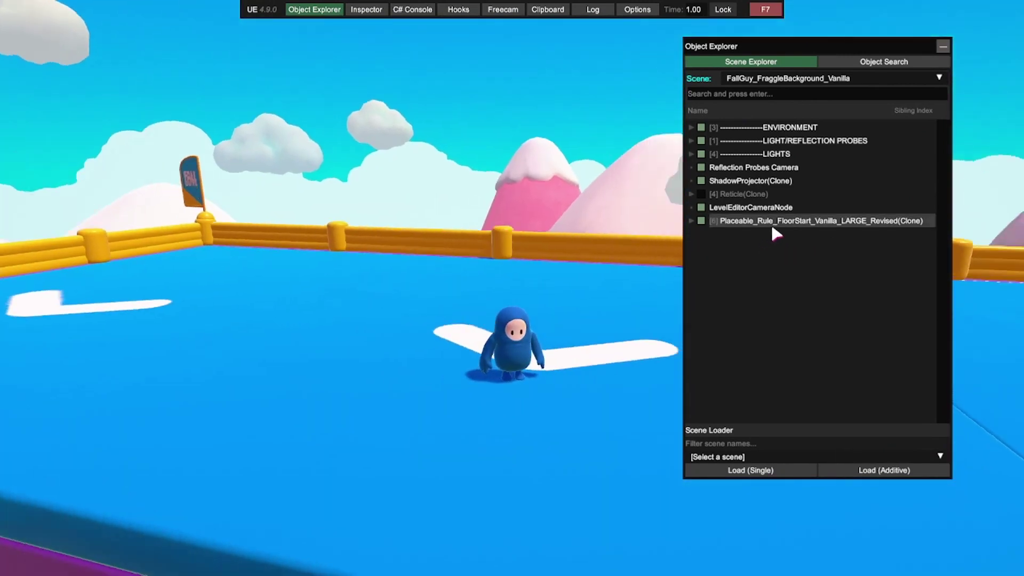
left_click(772, 223)
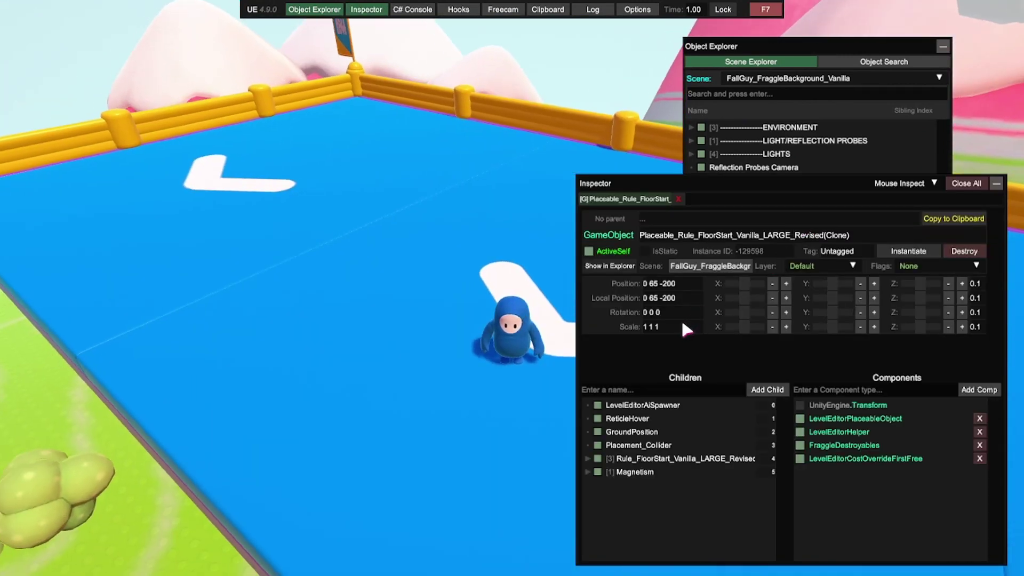
left_click(681, 324)
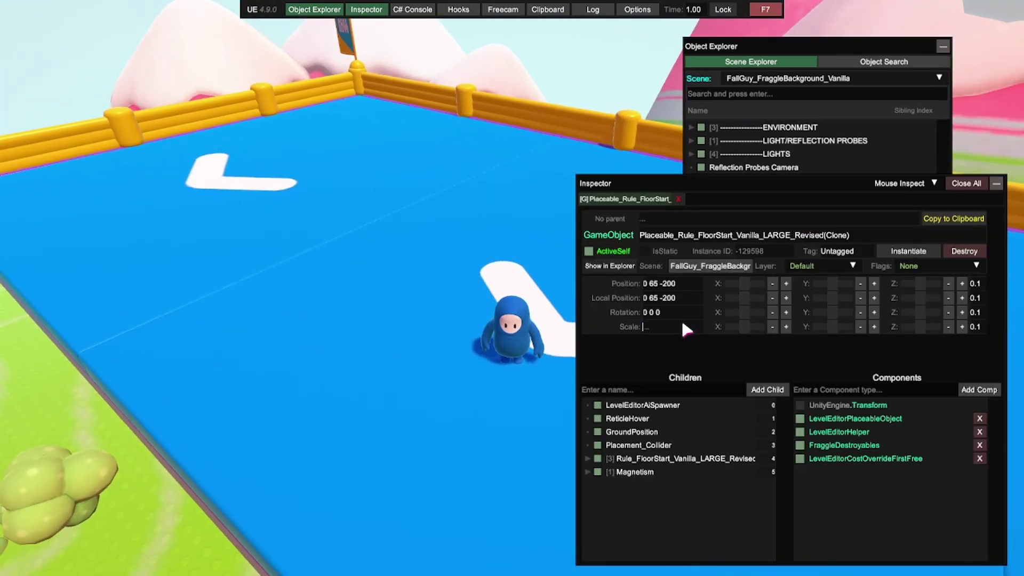
type("3")
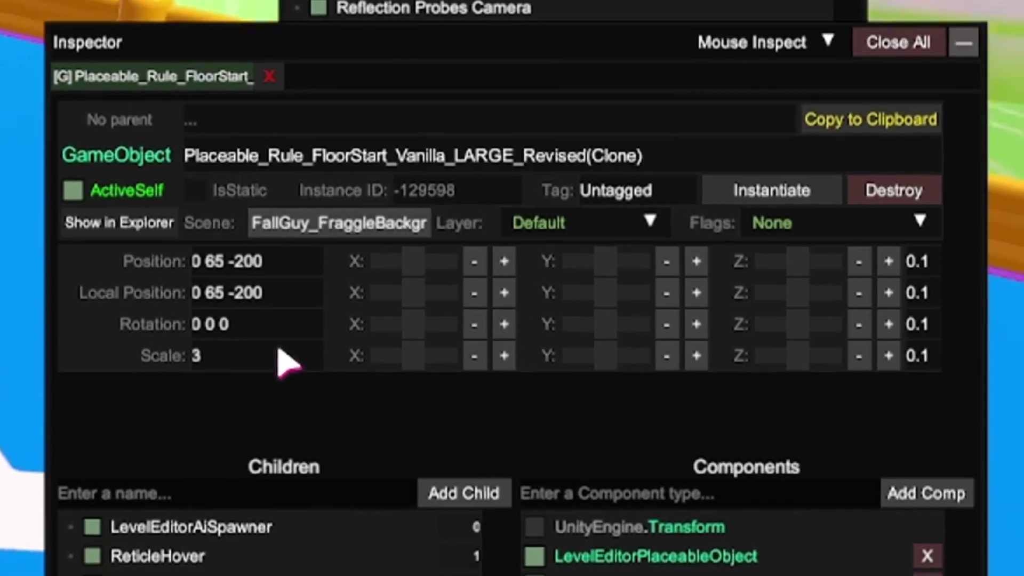
type(" 3 3")
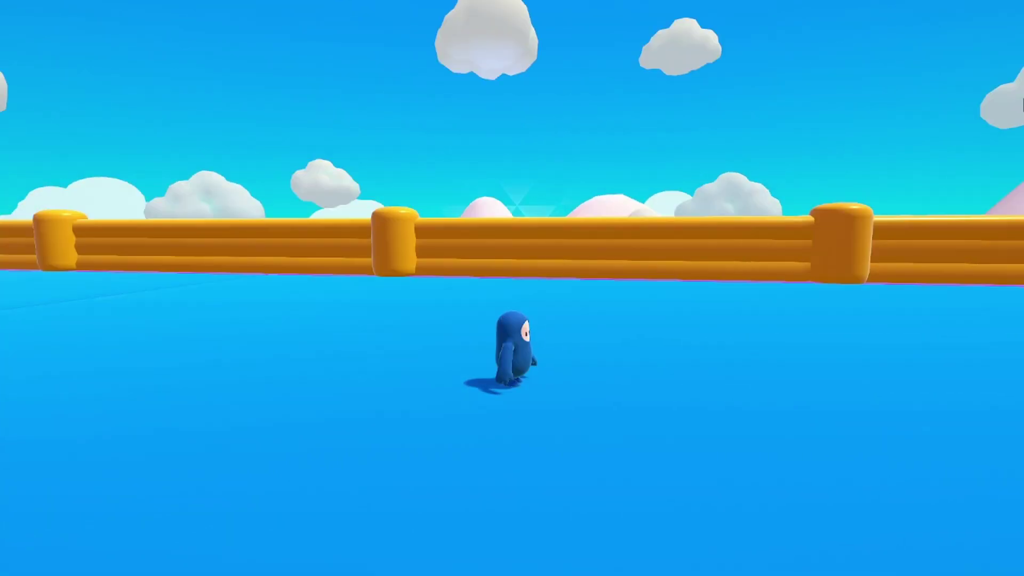
- Run the character across the scaled start platform, and open the Creator Menu's game rules for editing
key("d")
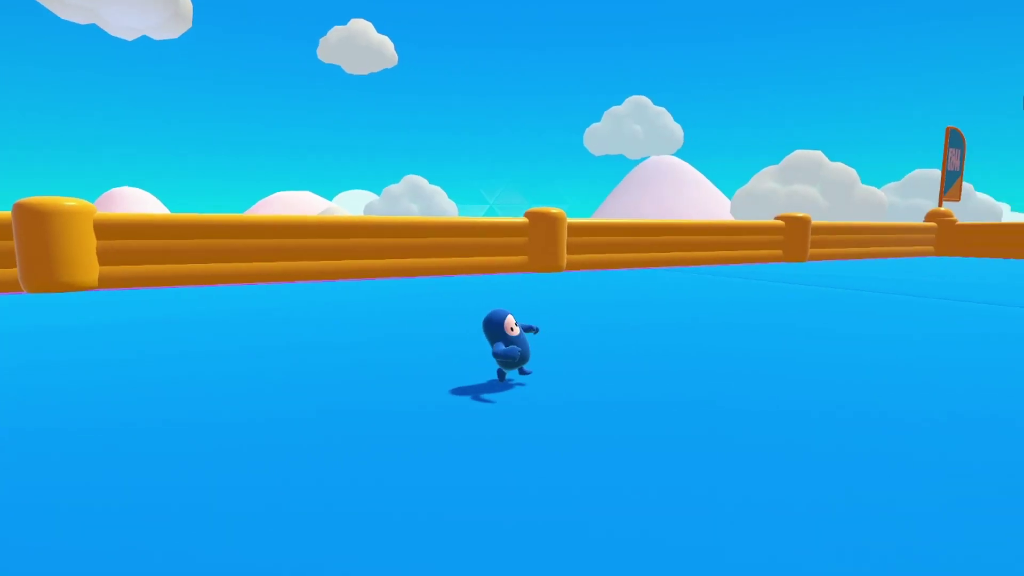
key("w")
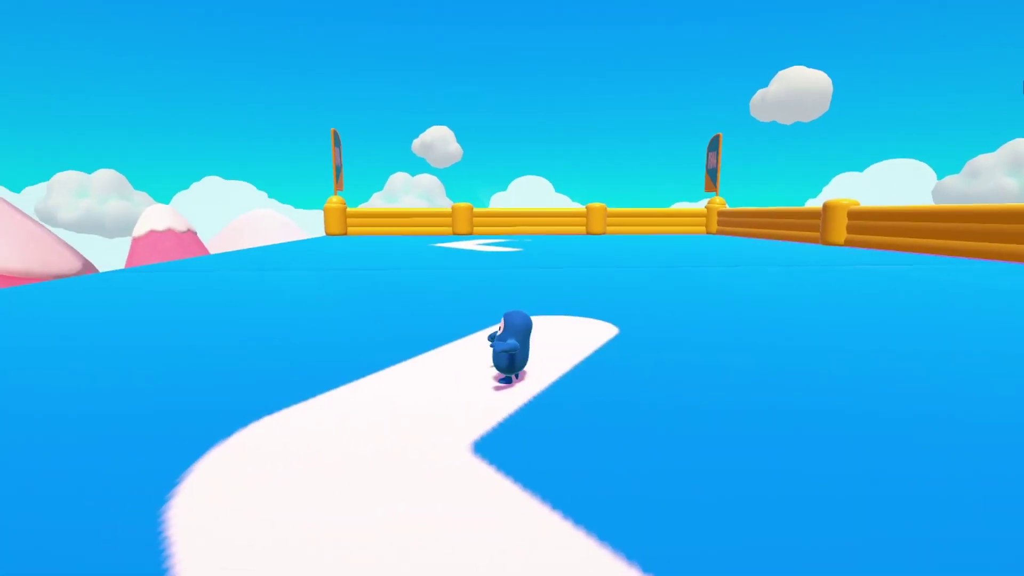
key("Escape")
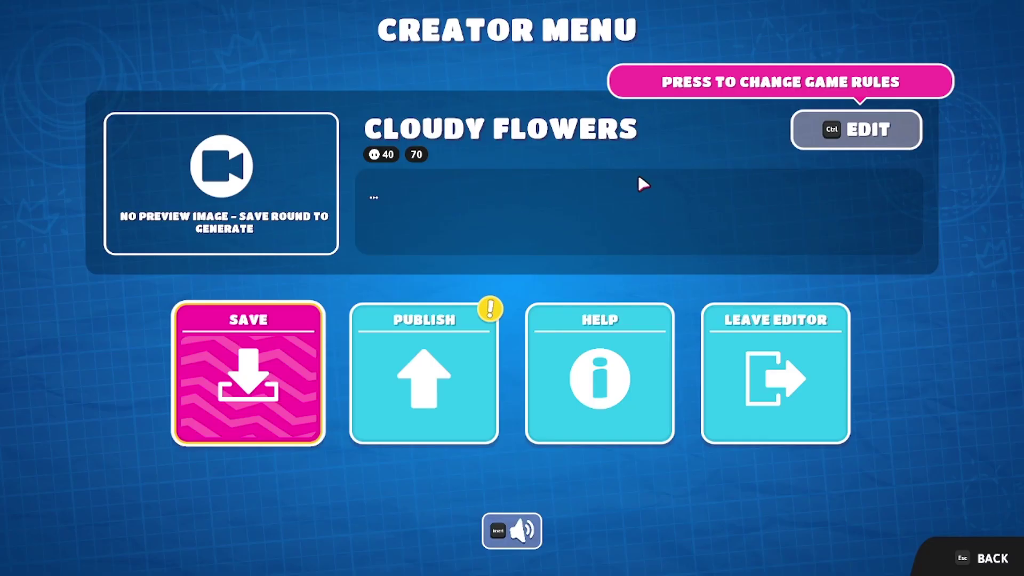
key("ctrl")
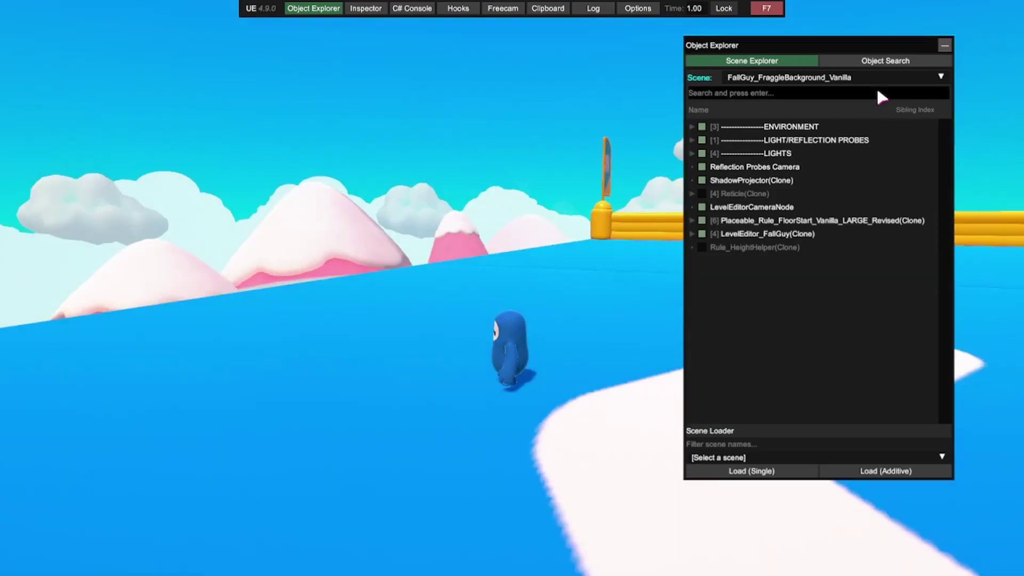
- Search the scene objects for FALLGUY and set the scale of LevelEditor_FallGuy(Clone) to 5 5 5
left_click(875, 92)
type("F")
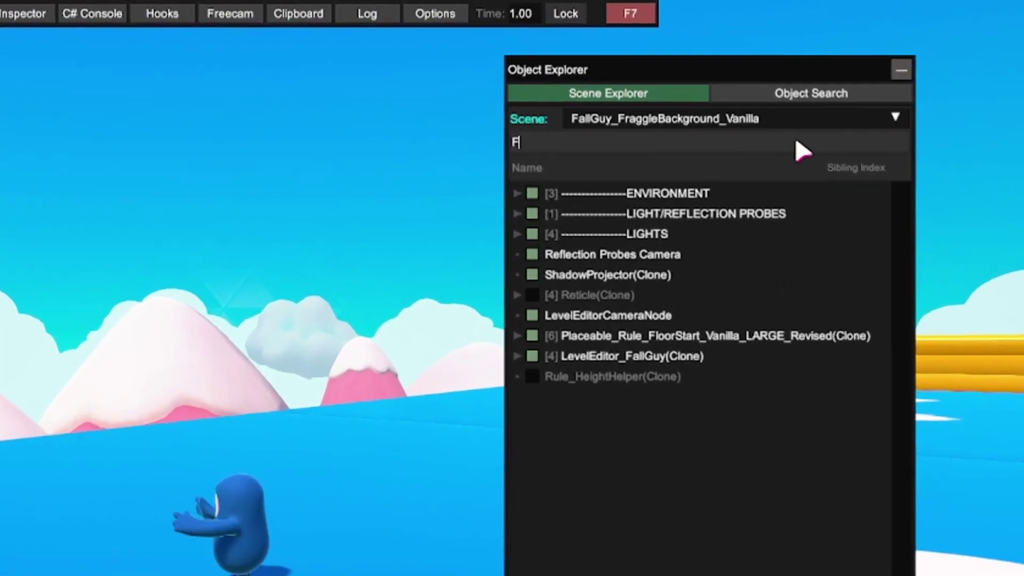
type("ALLGUY")
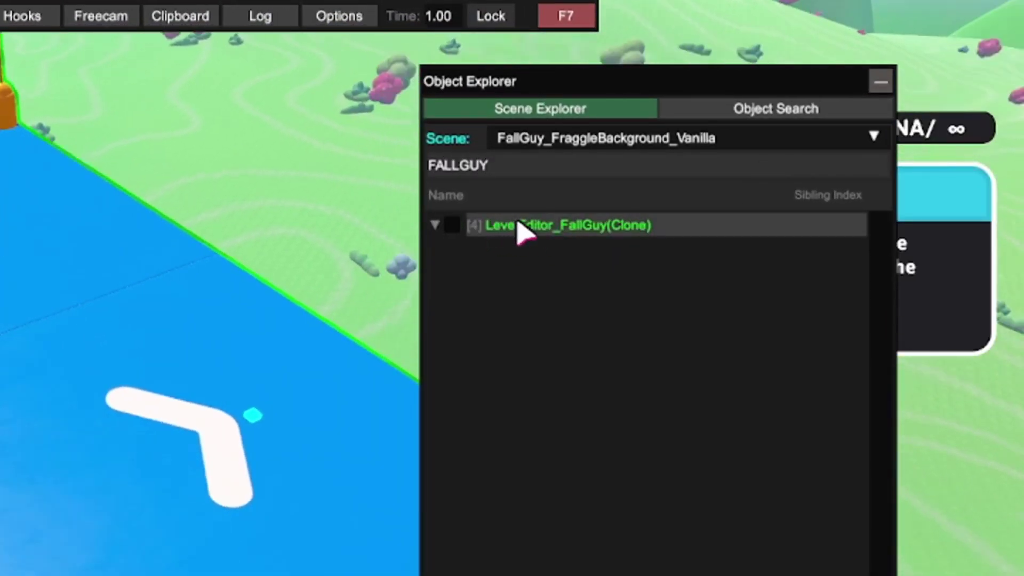
left_click(642, 231)
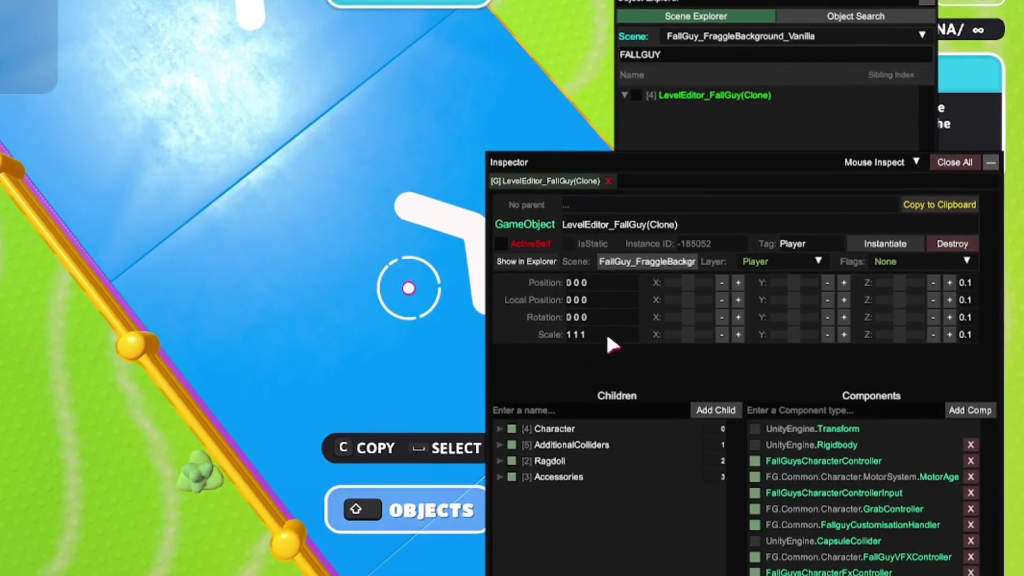
left_click(490, 347)
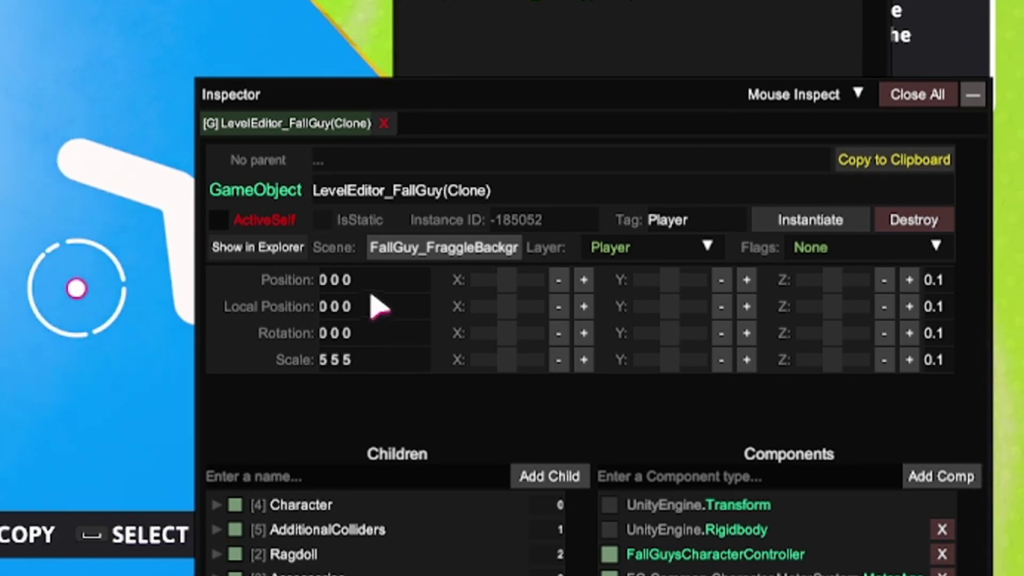
left_click(943, 107)
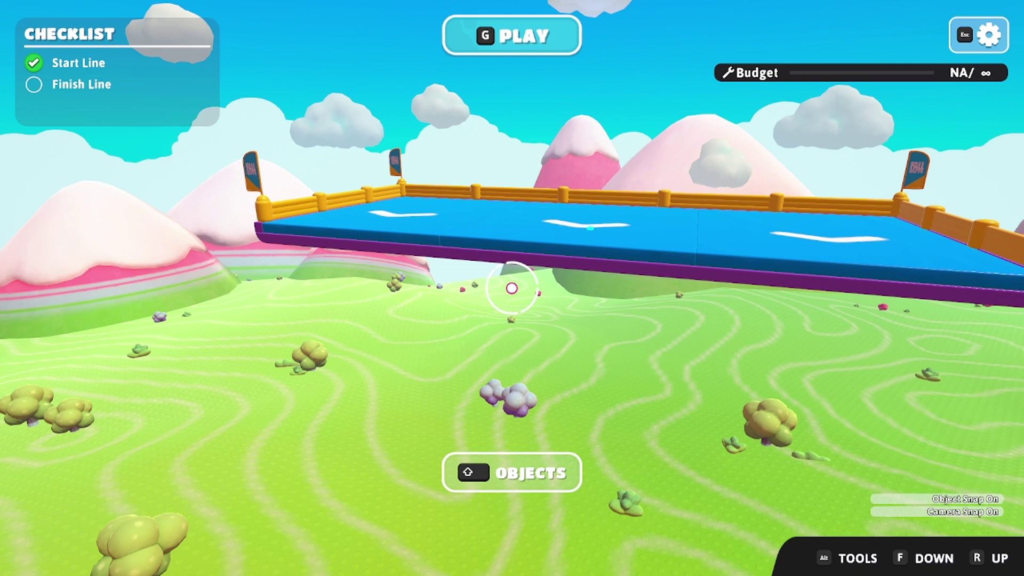
- Place a Thicc Bonkus from the Obstacles category over the grass beside the start platform
key("shift")
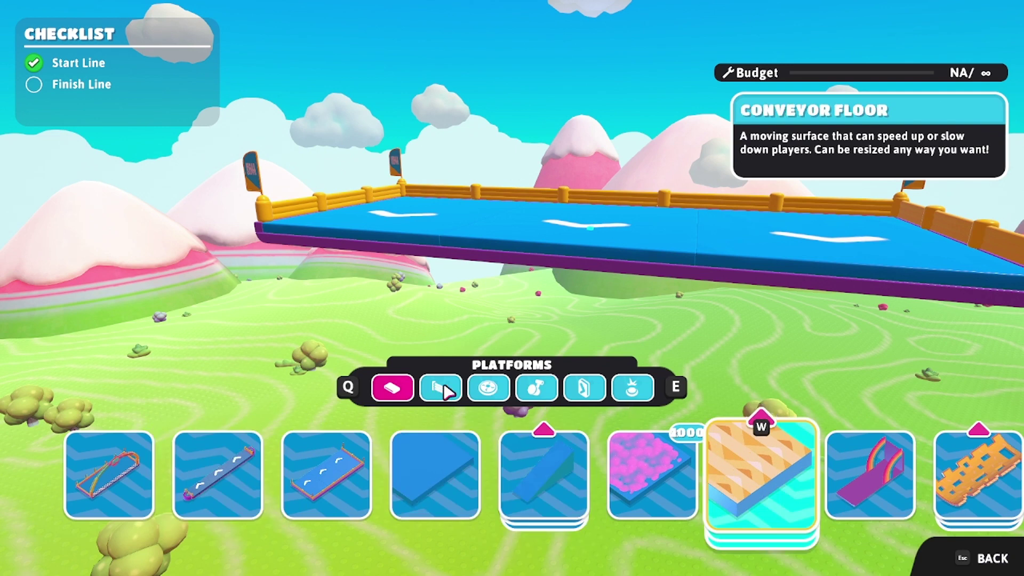
left_click(536, 388)
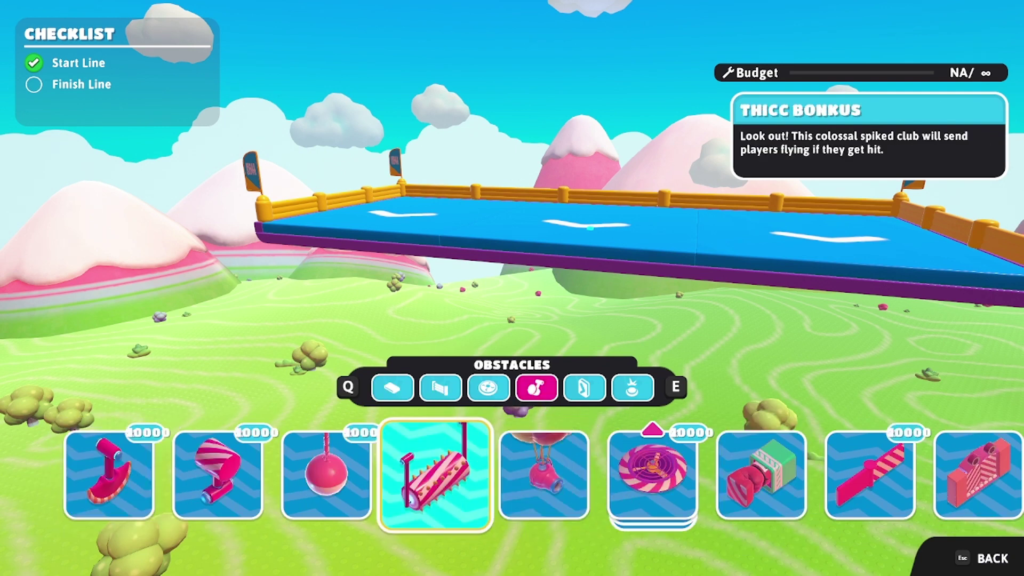
left_click(441, 471)
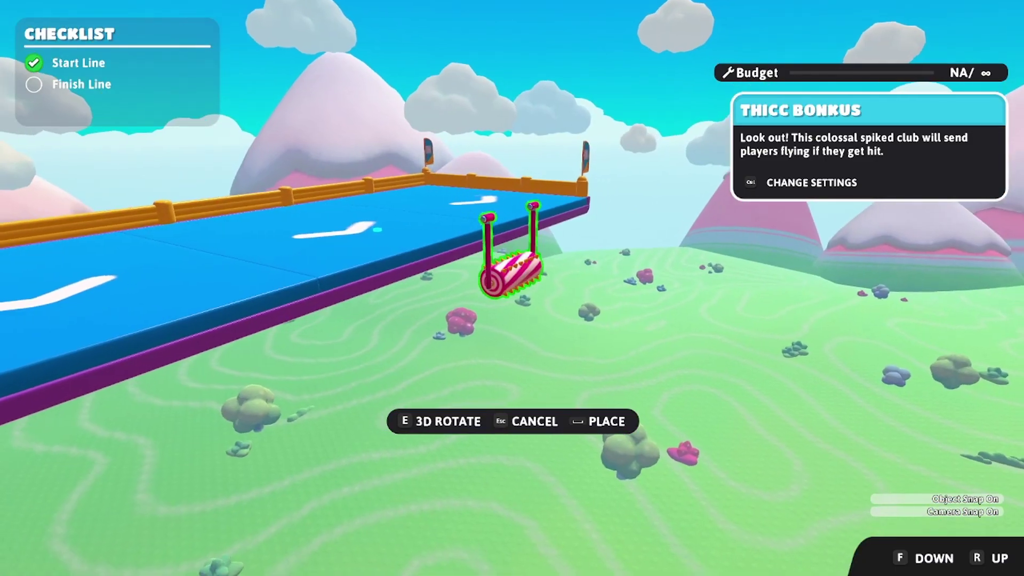
key("space")
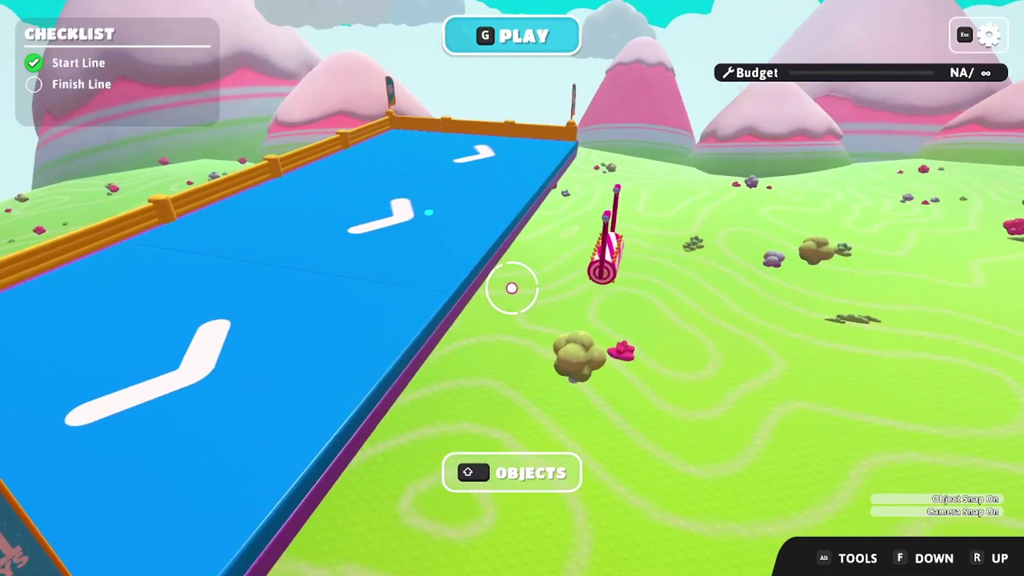
- Clear the scene object filter and set the scale of Placeable_Obstacle_SwingingClub_Vanilla_MEDIUM(Clone) to 3 3 3
key("w")
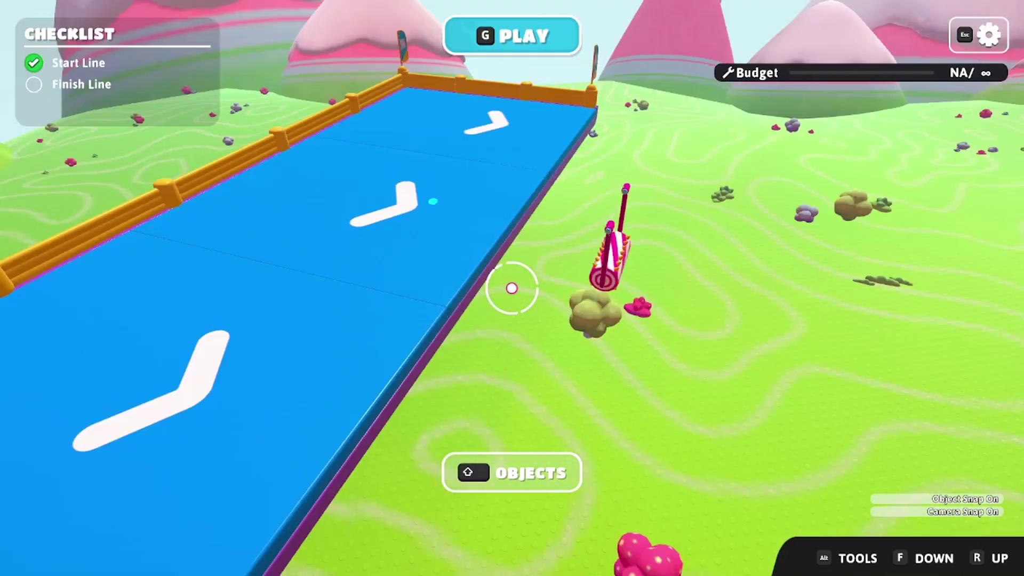
key("F7")
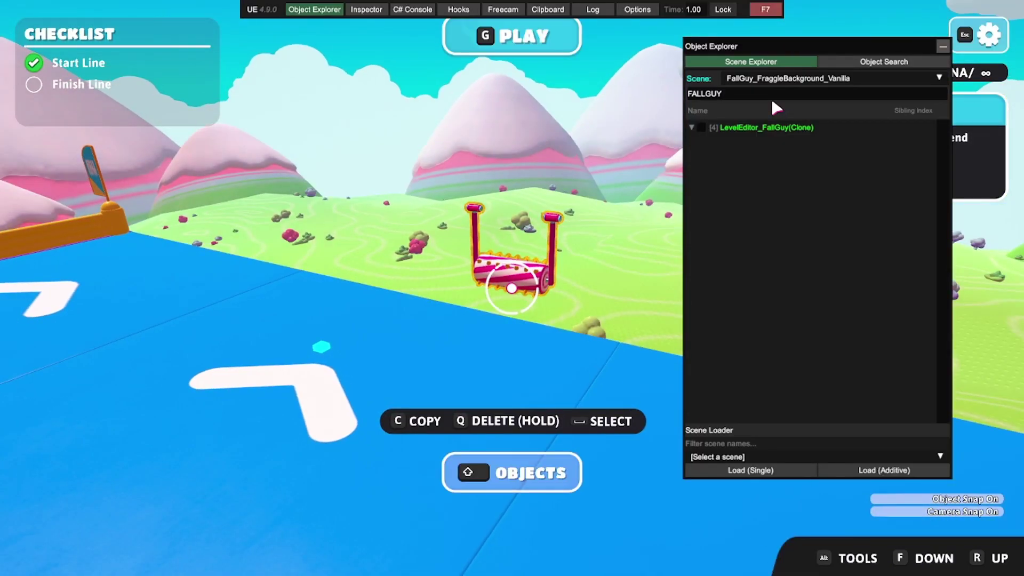
double_click(757, 91)
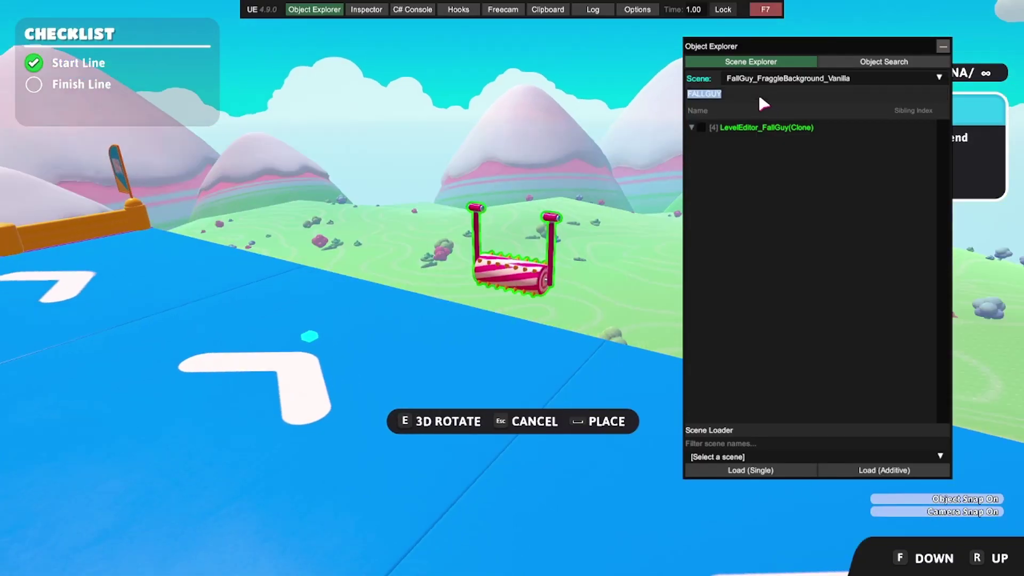
key("BackSpace")
key("Return")
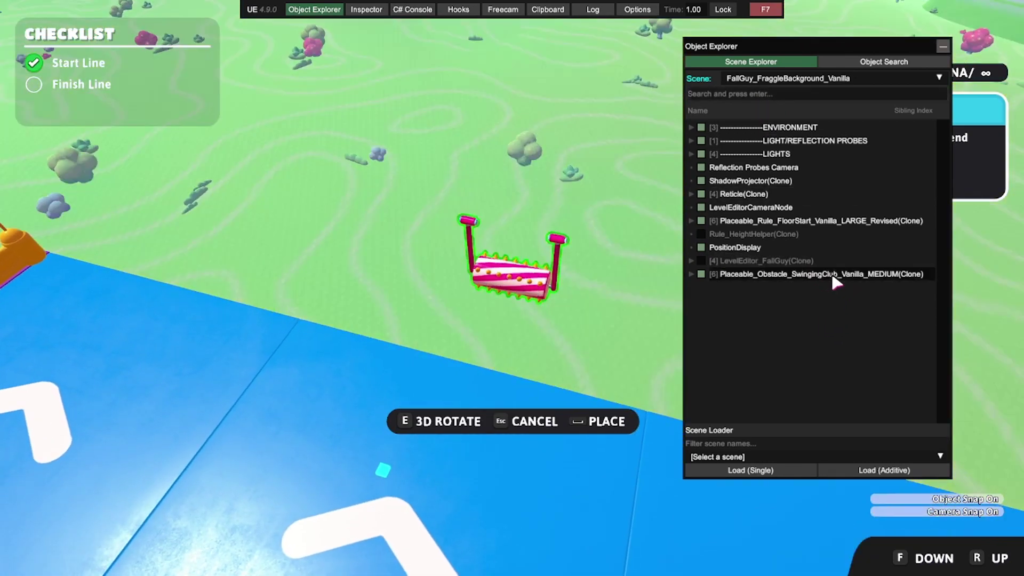
left_click(832, 275)
left_click(685, 323)
type("3")
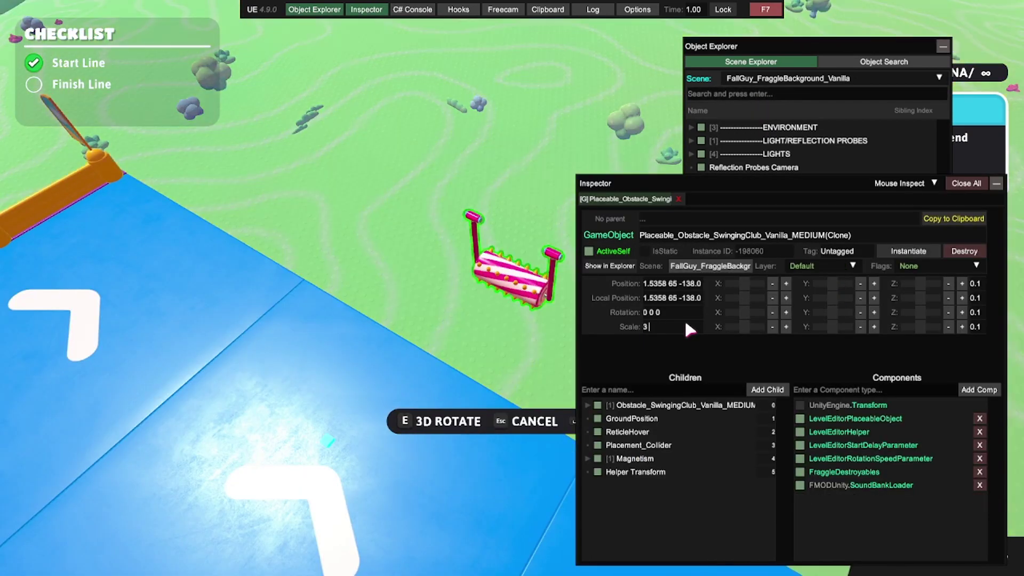
key("Return")
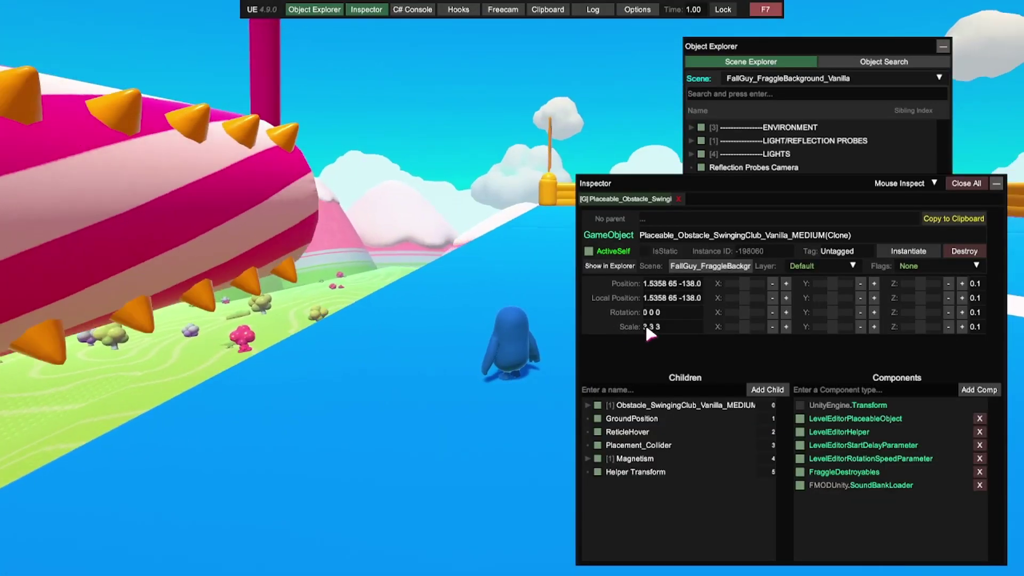
- Change the swinging club's scale one axis at a time to 1 3 3, 1 1 3 and 1 1 1 while playing the round
left_click(647, 327)
key("BackSpace")
type("1")
key("Return")
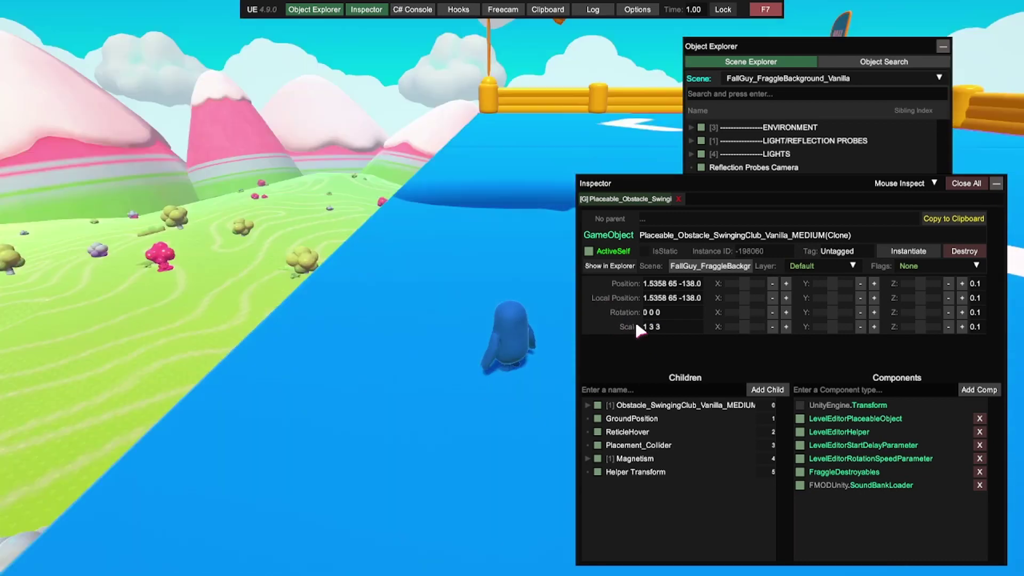
left_click(652, 327)
type("1")
key("Return")
type("WWWWWW")
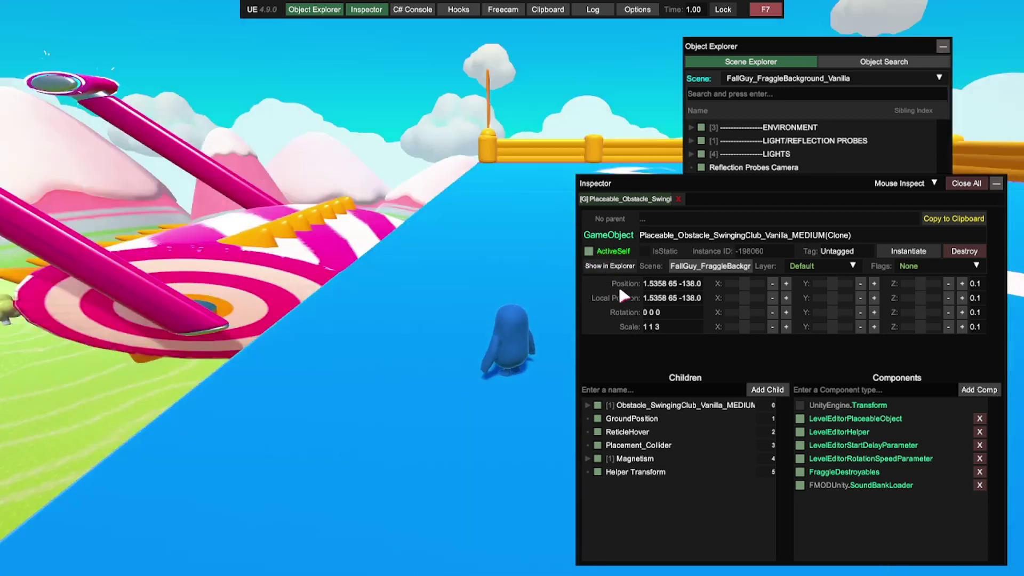
type(" 1 1")
key("Return")
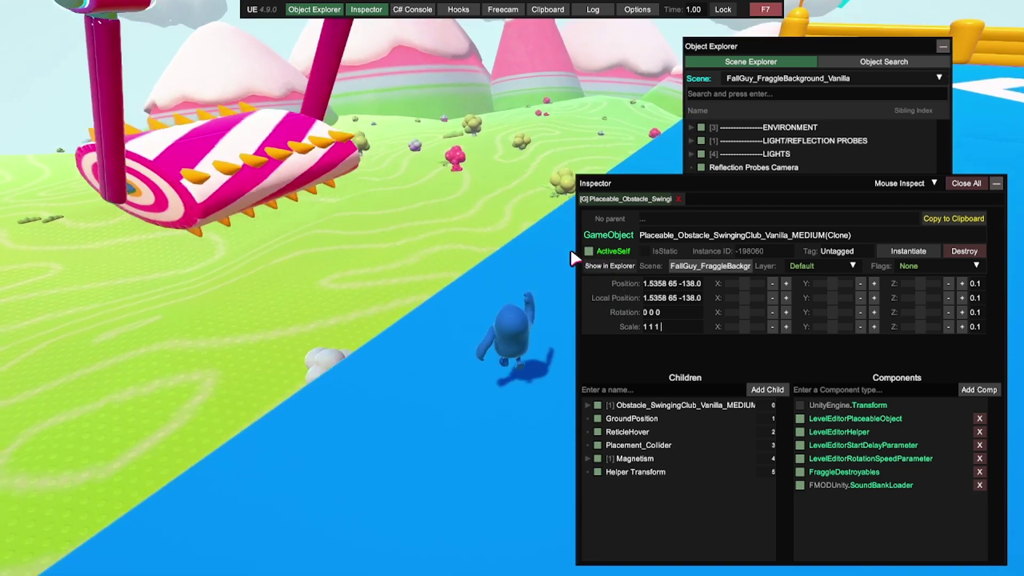
key("s")
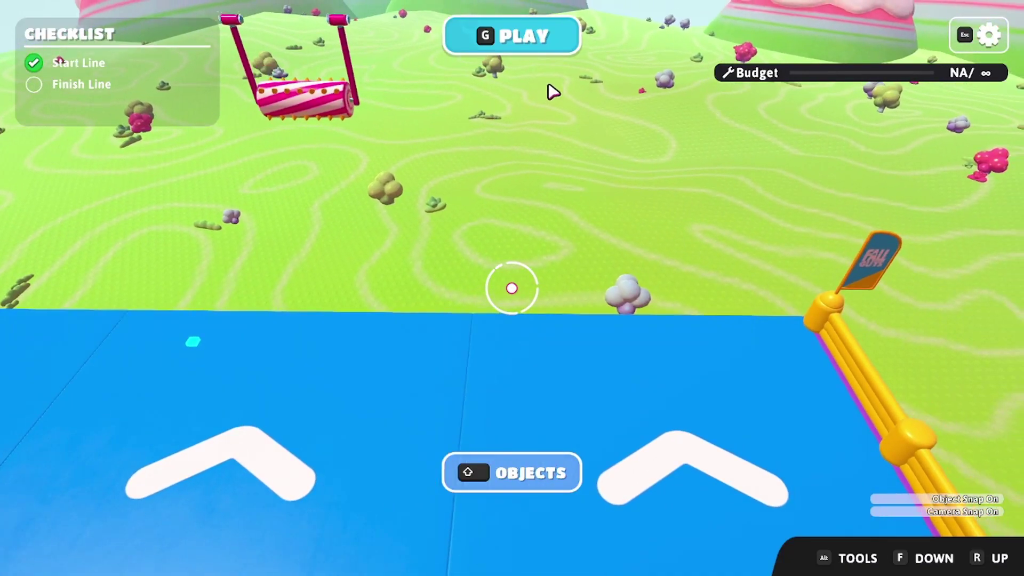
- Place a four-bladed spinning fan platform over the grass beside the start platform and run the character near it
key("shift")
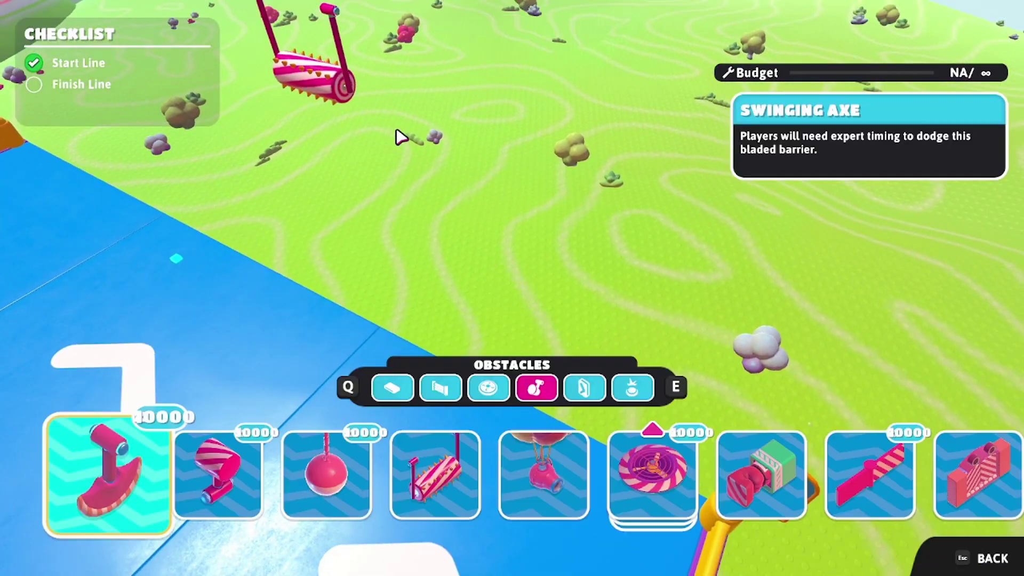
left_click(381, 390)
left_click(429, 395)
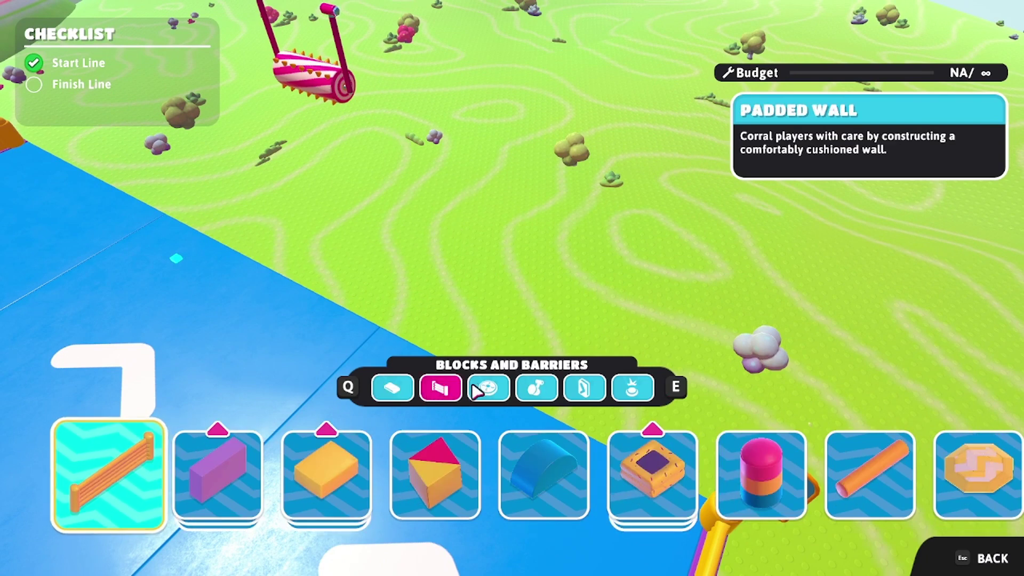
left_click(481, 387)
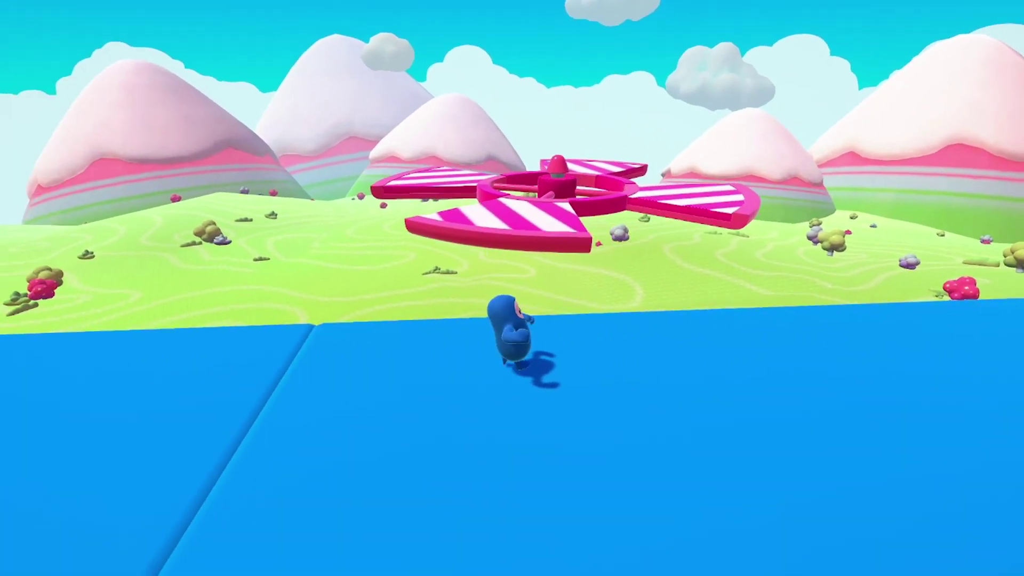
key("d")
key("w")
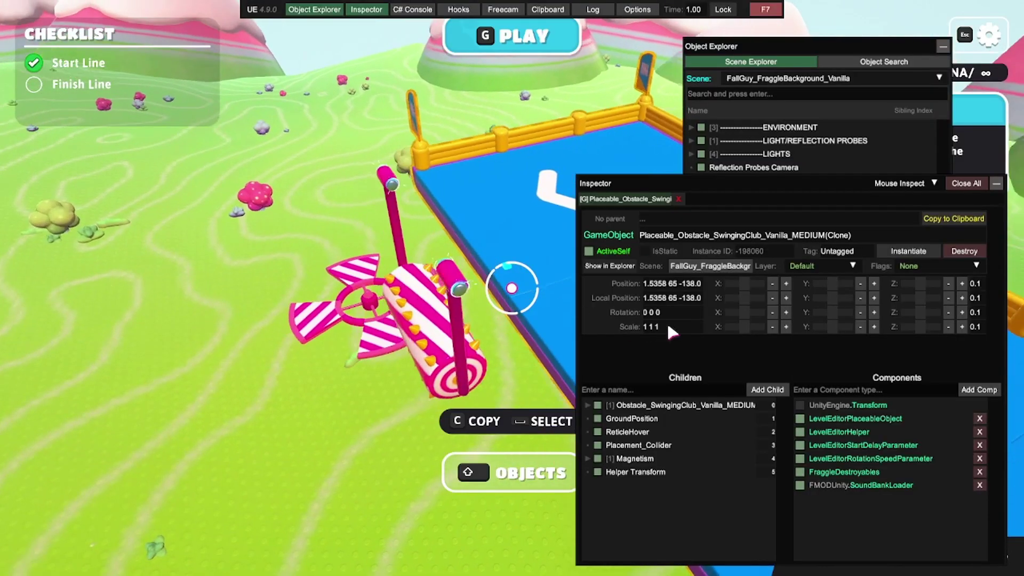
- Inspect Placeable_Obstacle_FanPlatform_Beam_Vanilla_MEDIUM_Revised(Clone) and set its scale to 1 3 3
left_click(661, 326)
left_click(653, 326)
type("3 ")
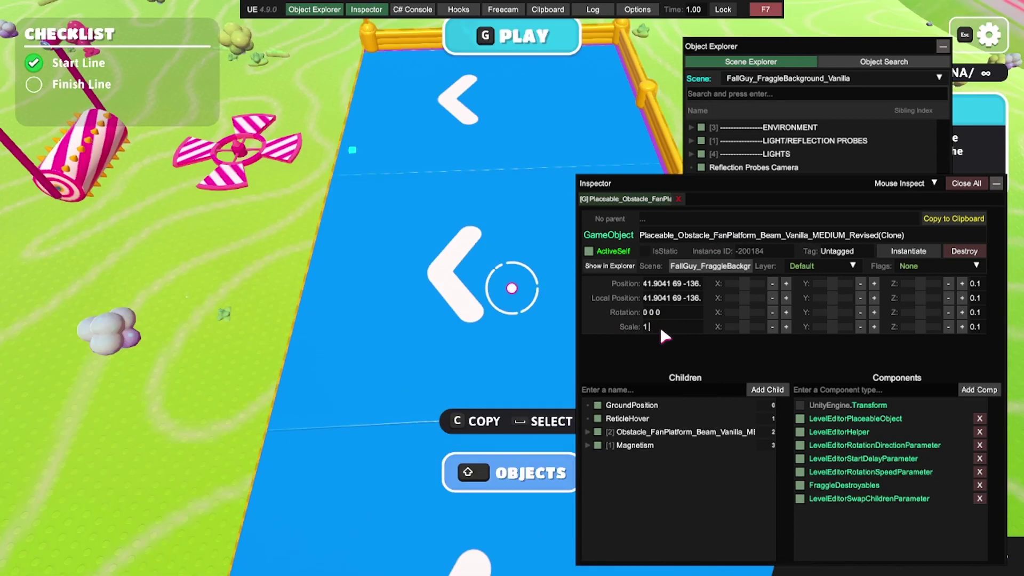
type("3")
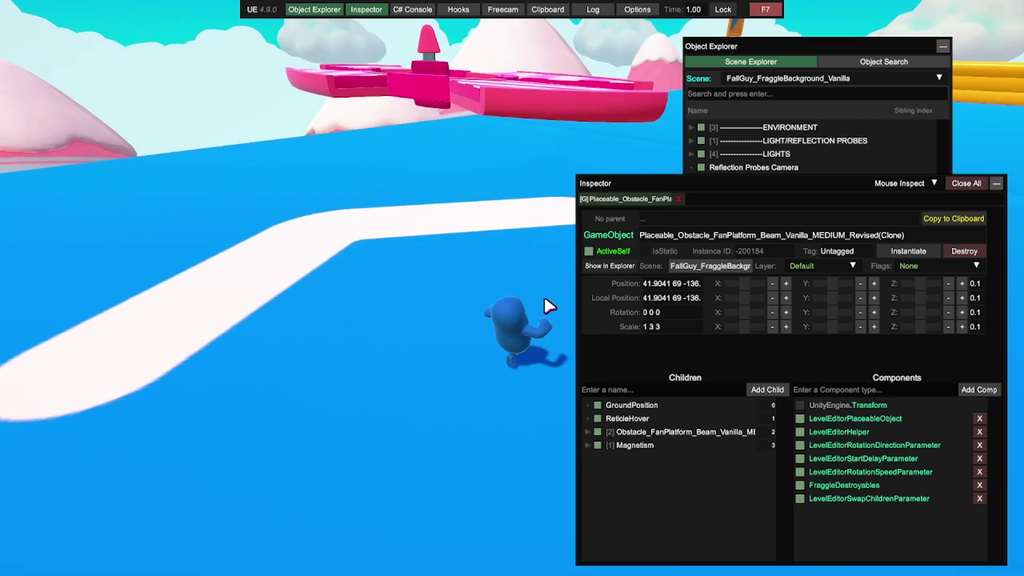
- Run the character around the rescaled fan platform to examine its stretched blades from several sides
key("w")
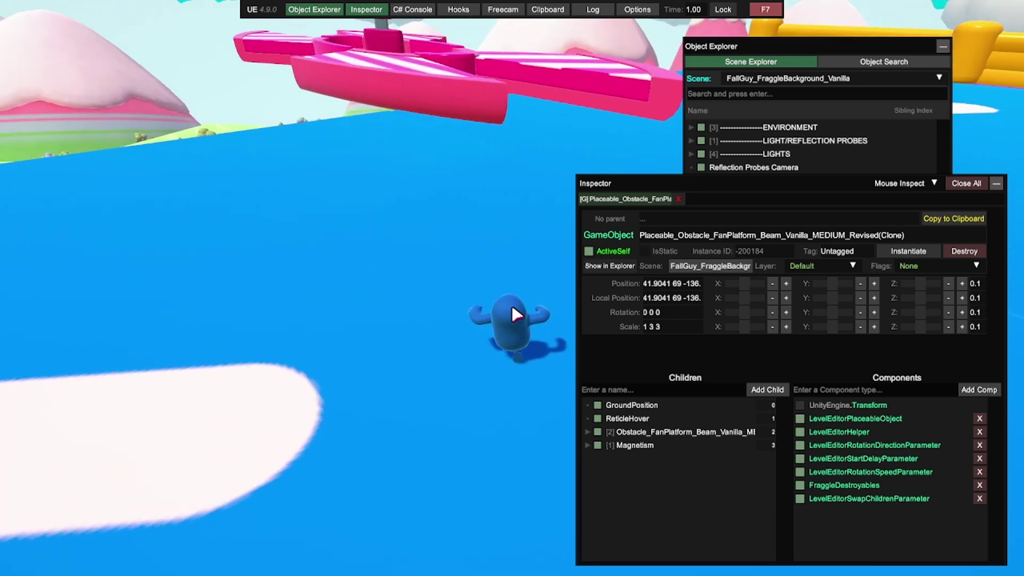
key("d")
key("w")
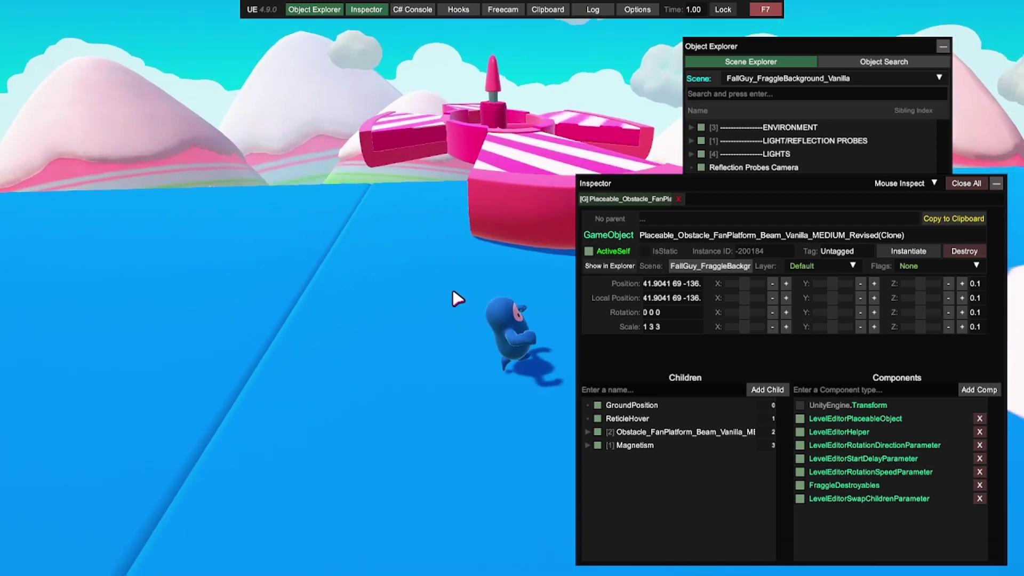
key("a")
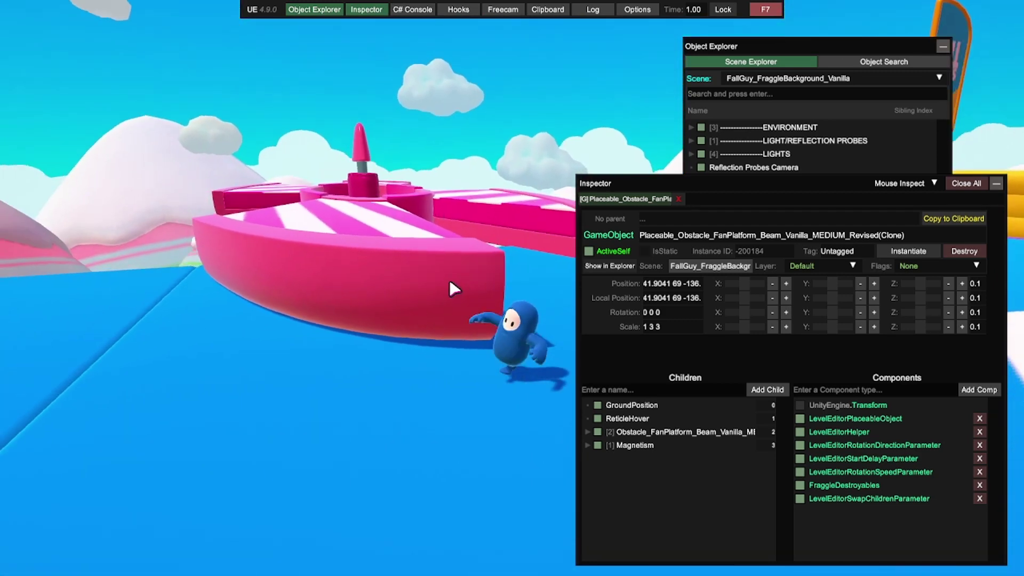
key("d")
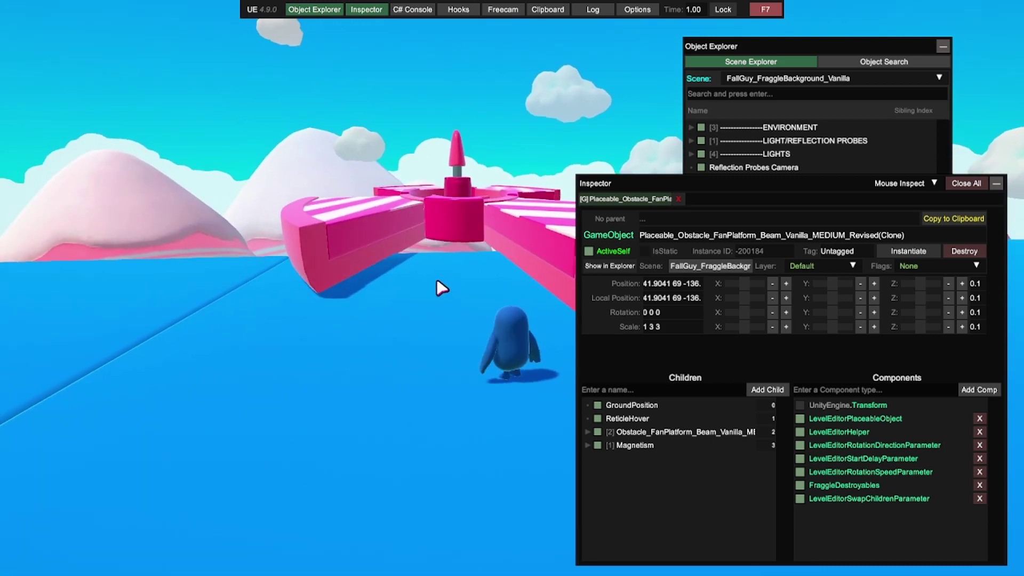
key("d")
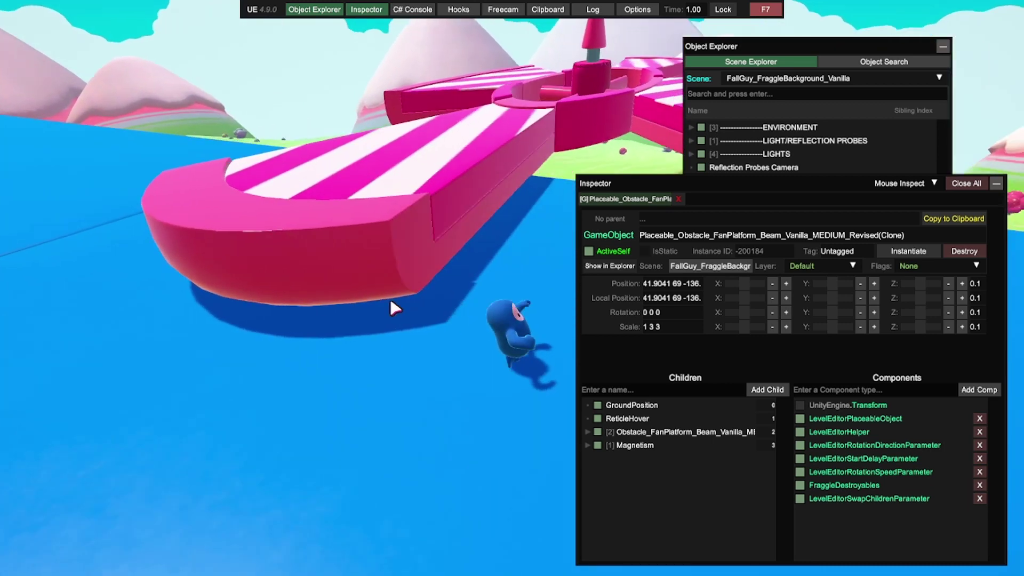
key("w")
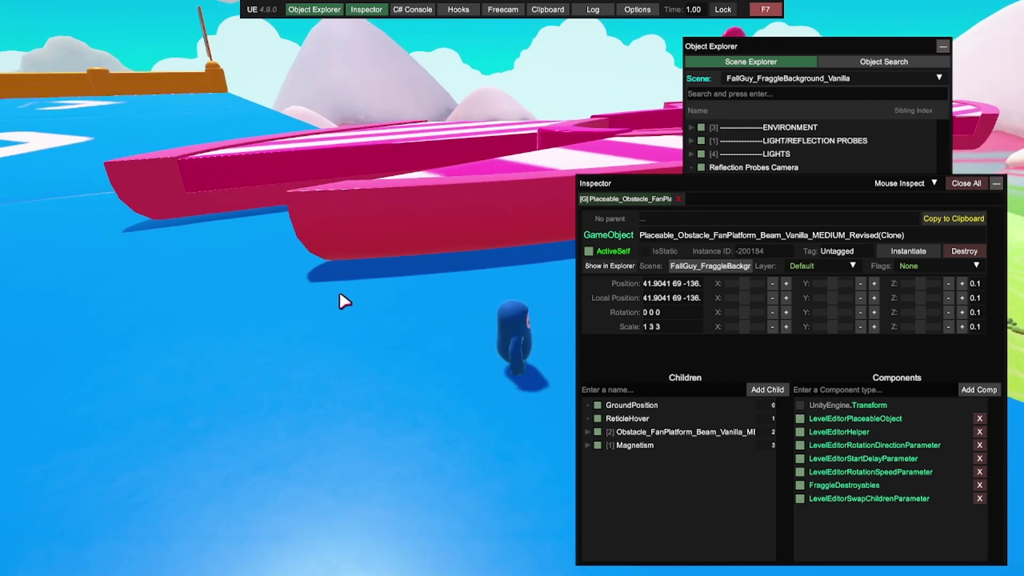
key("s")
key("w")
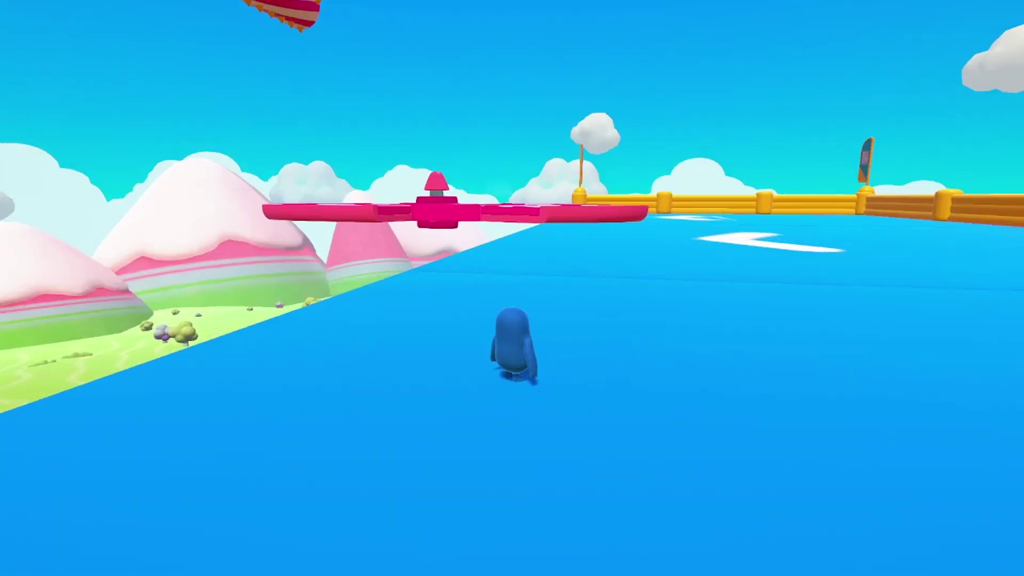
- Close all inspected objects and open the FallGuysCharacterController component of LevelEditor_FallGuy(Clone)
key("F7")
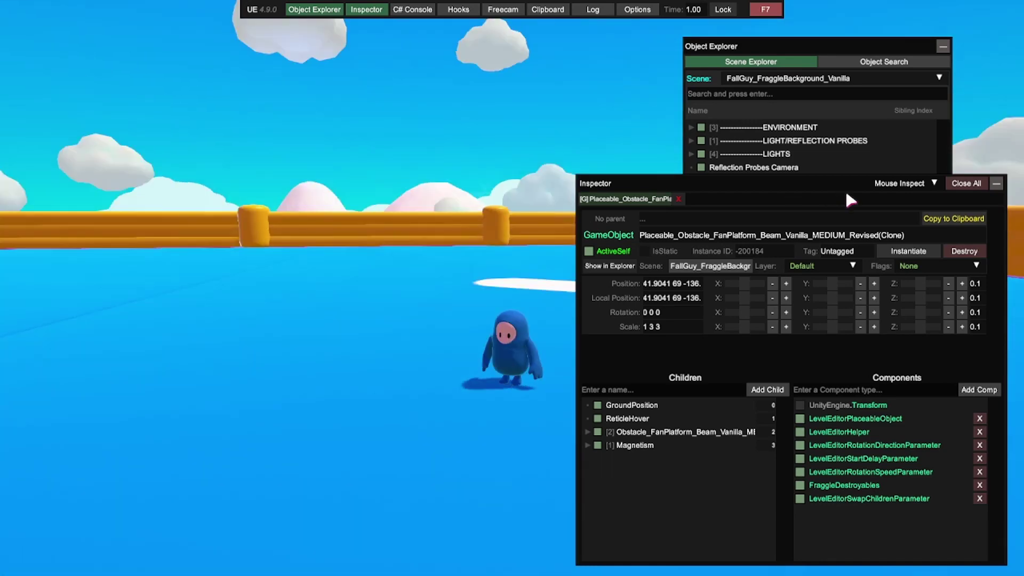
left_click(965, 184)
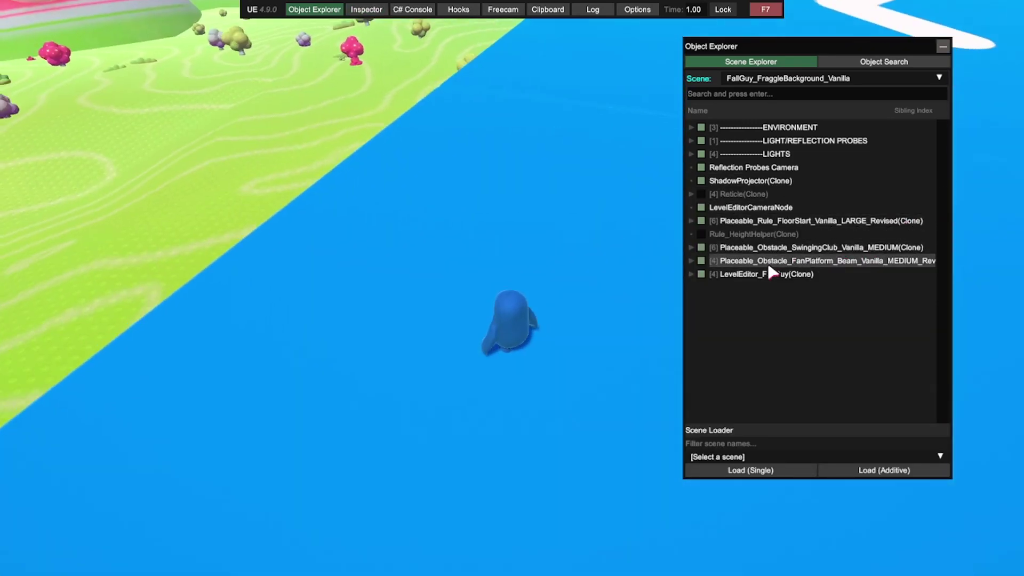
left_click(772, 273)
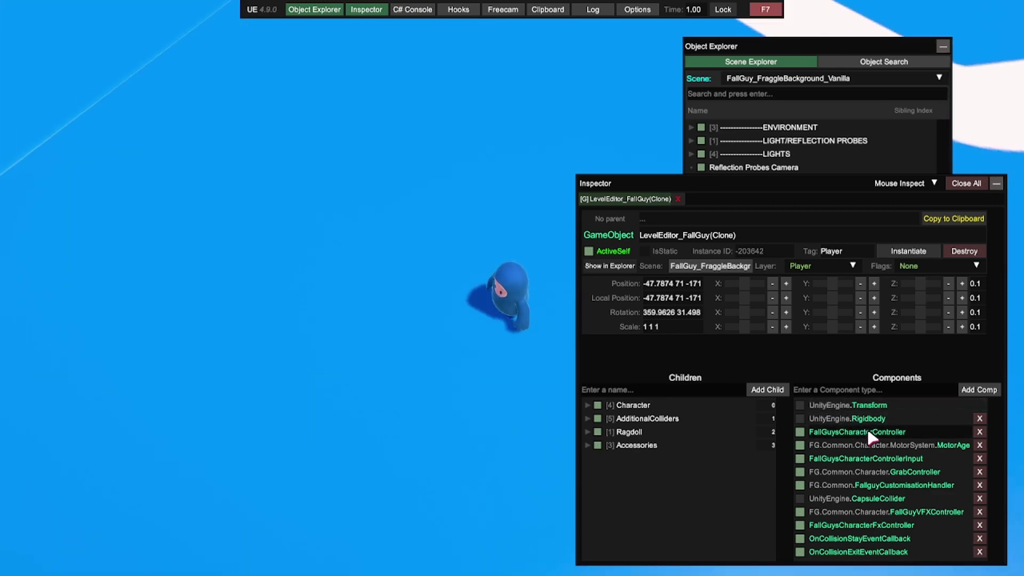
left_click(867, 433)
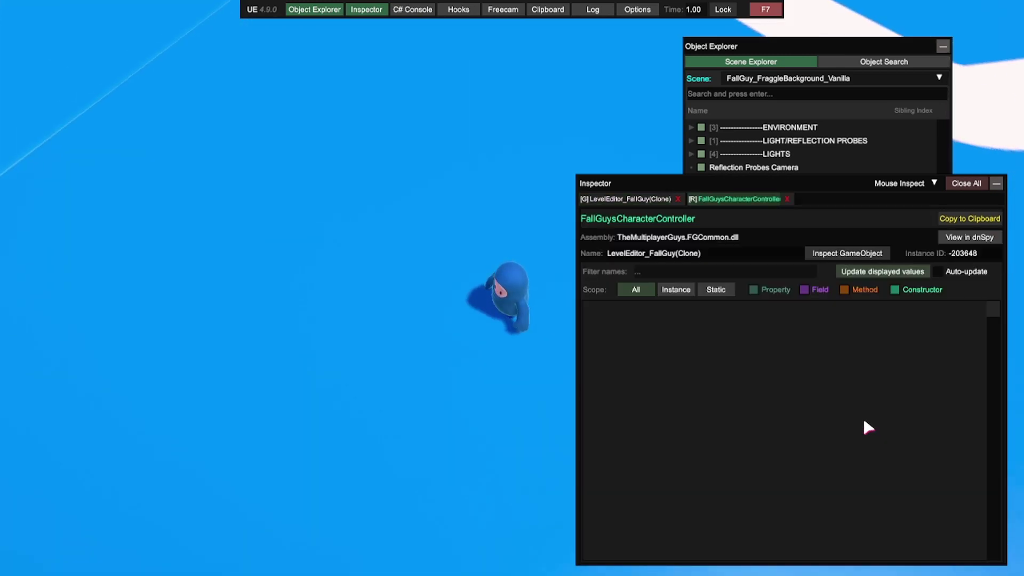
- Find the character controller's _GravityModifier backing field and apply a value of 0.0001
left_click_drag(992, 300, 999, 317)
scroll(994, 309, "down", 10)
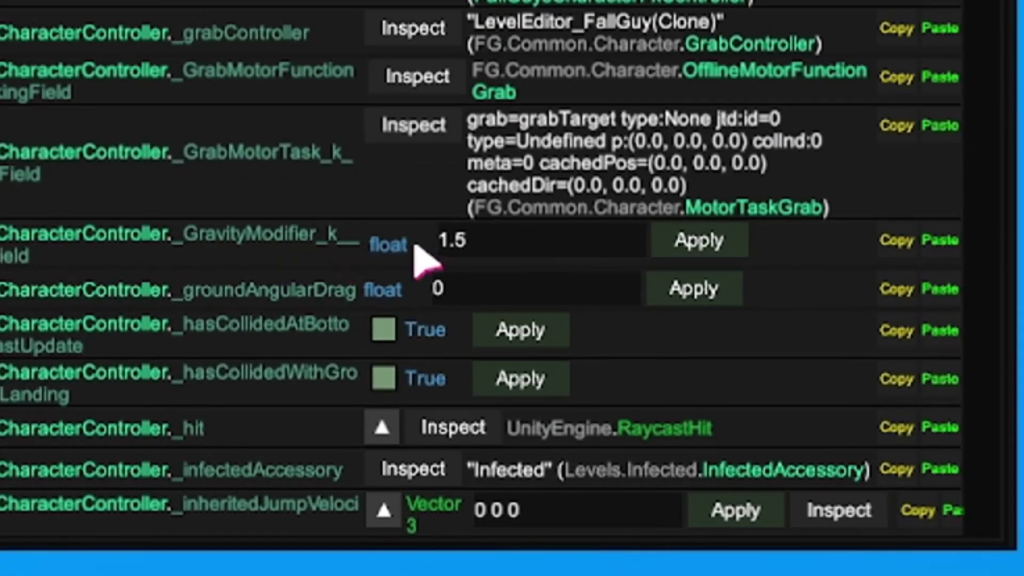
left_click(822, 444)
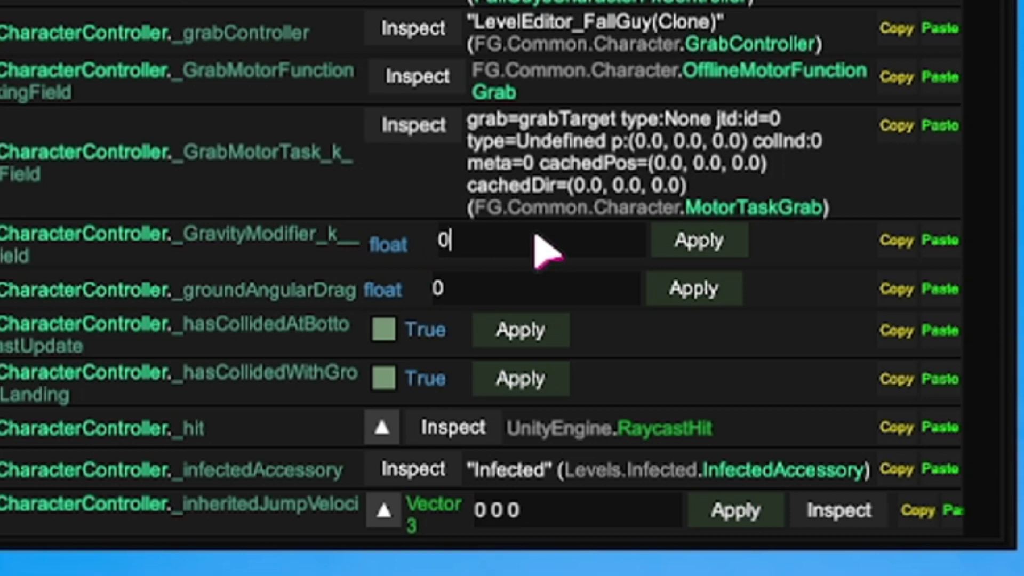
type("0.0001")
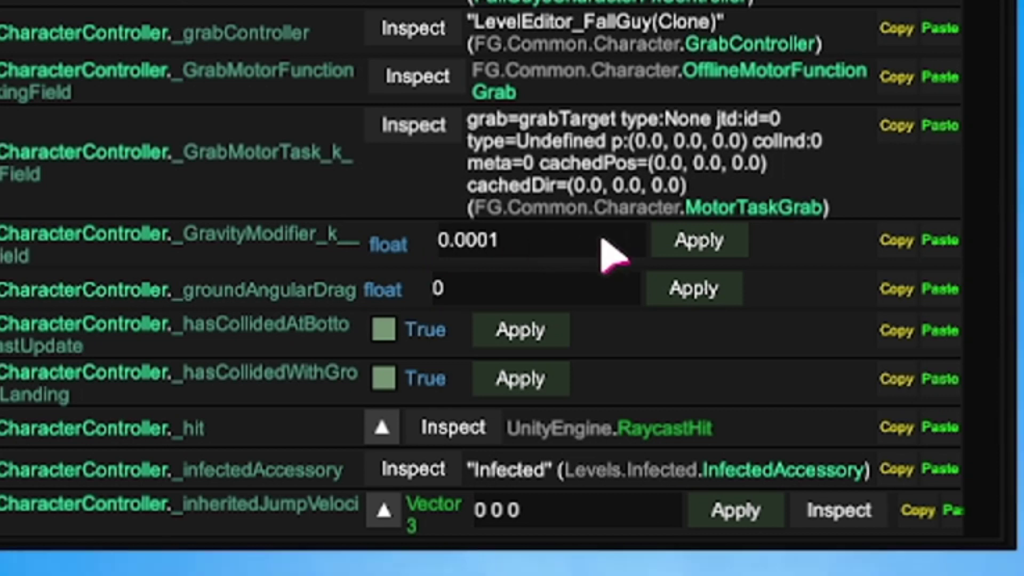
left_click(673, 240)
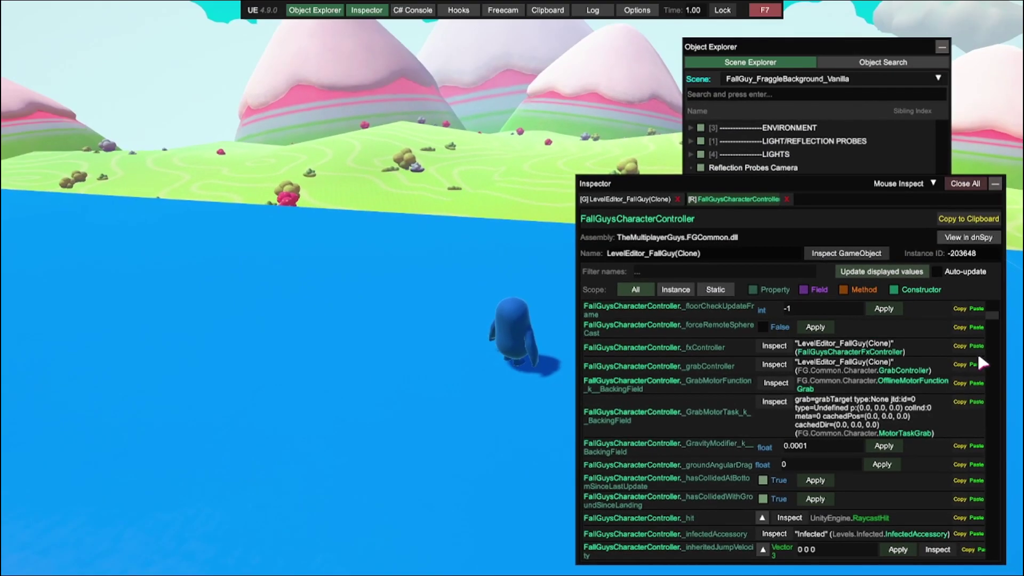
- Hide the UE overlay and jump the character off the start platform to test the modified gravity
key("F7")
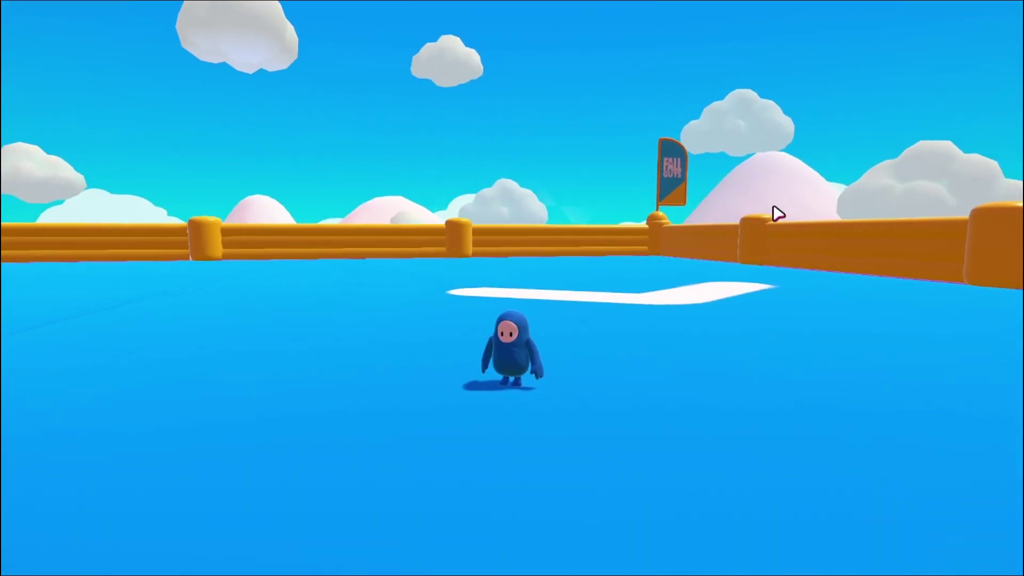
key("space")
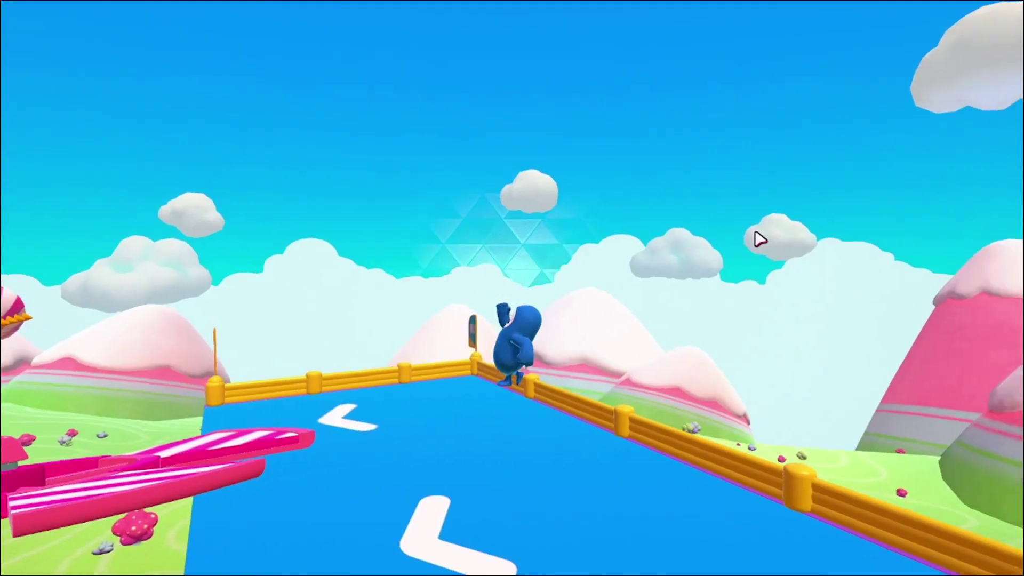
key("space")
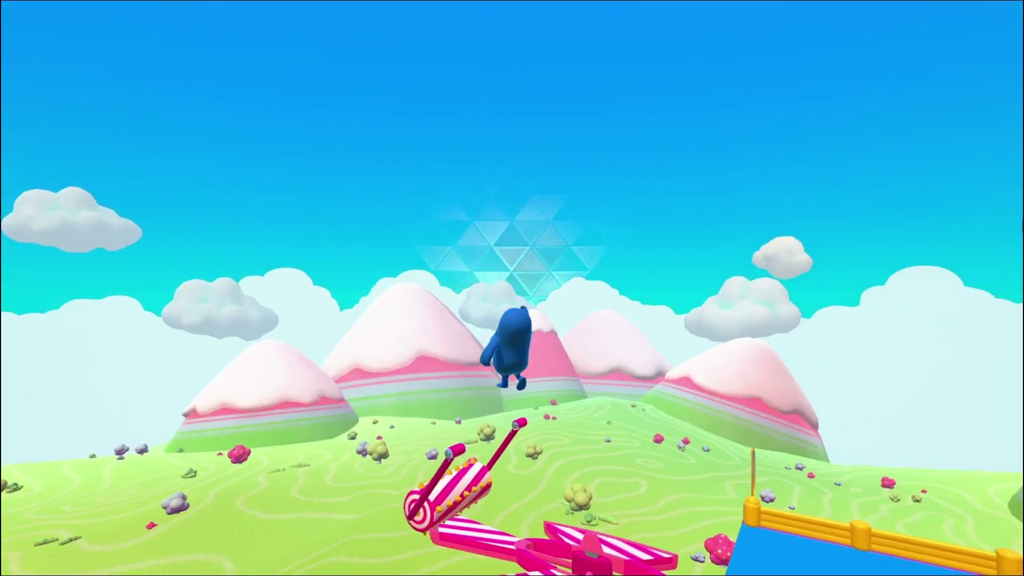